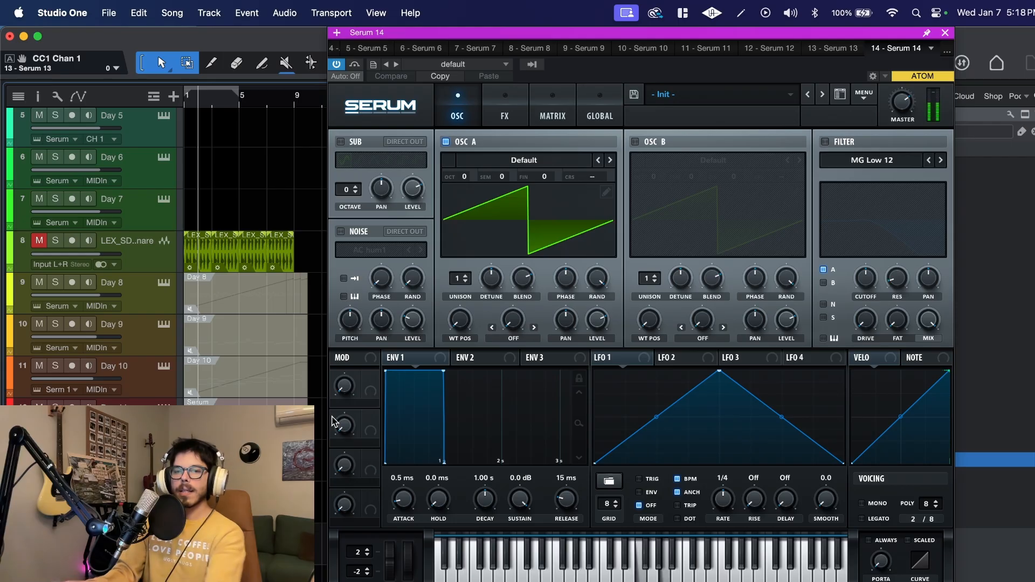
- Load the Basic Shapes wavetable from the Analog category into oscillator A
click(524, 160)
mouse_move(515, 186)
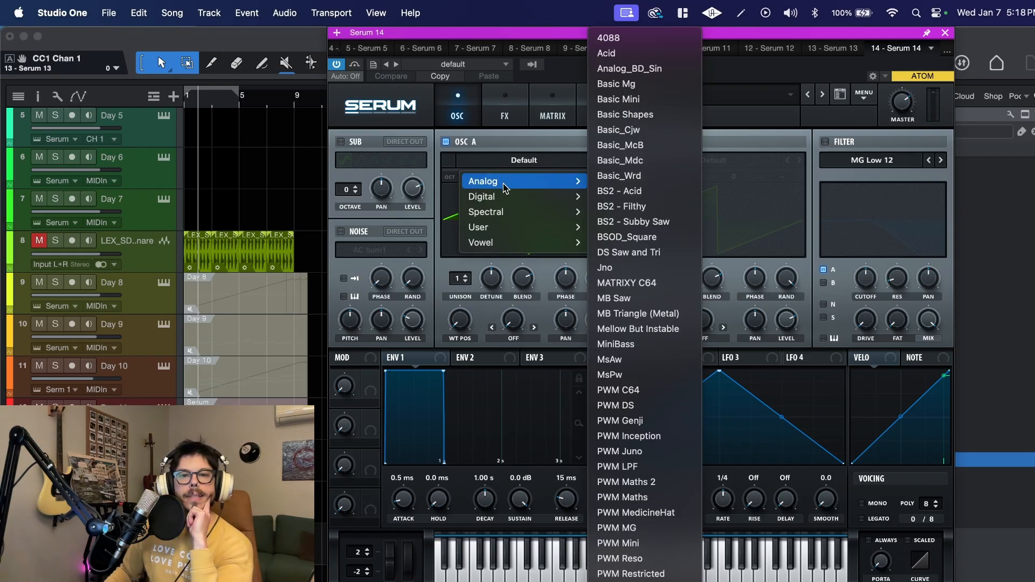
click(642, 115)
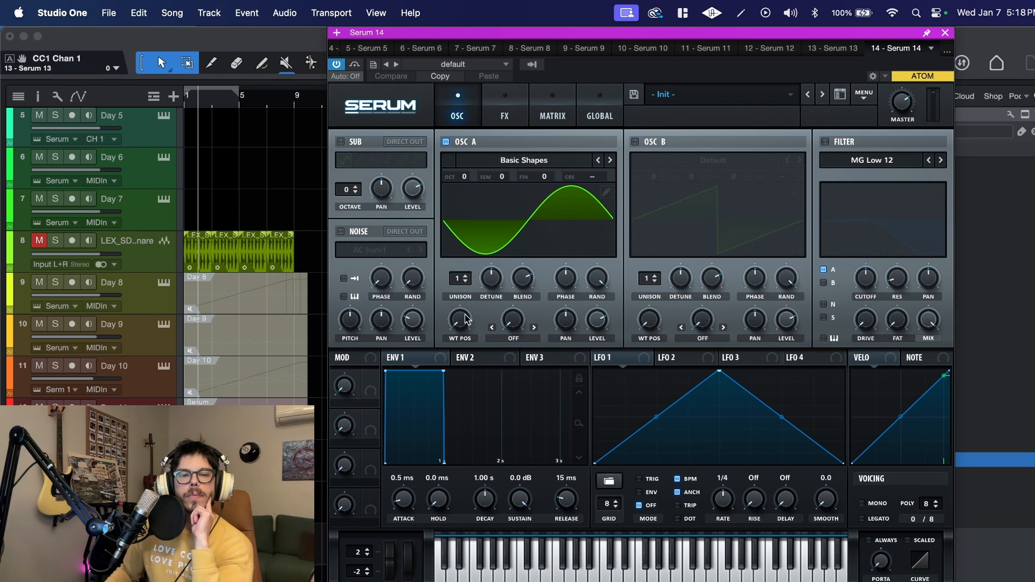
- Enable oscillator B and load the Basic Mini wavetable from the Analog category into it
click(647, 142)
click(694, 161)
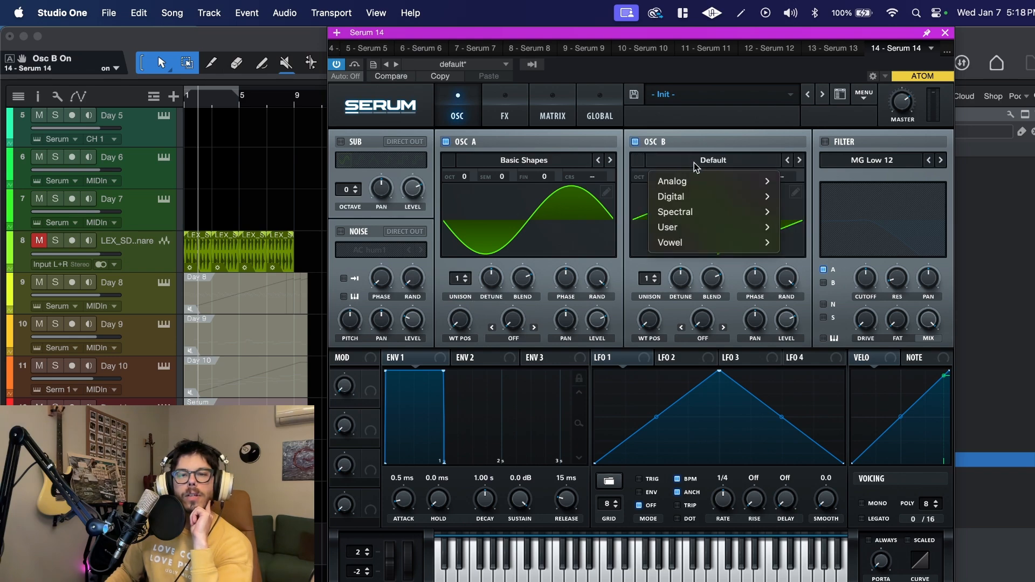
mouse_move(711, 185)
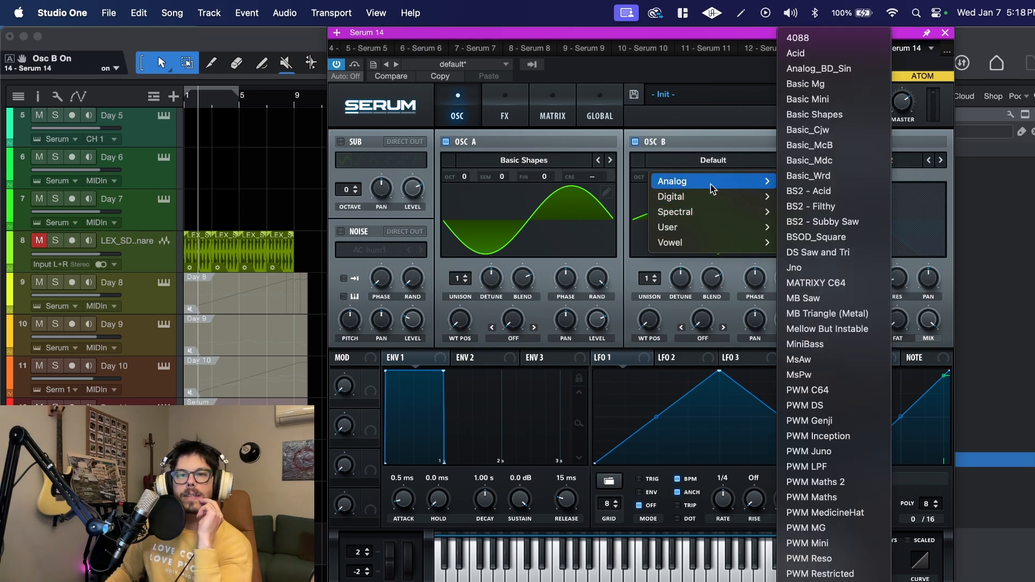
click(841, 99)
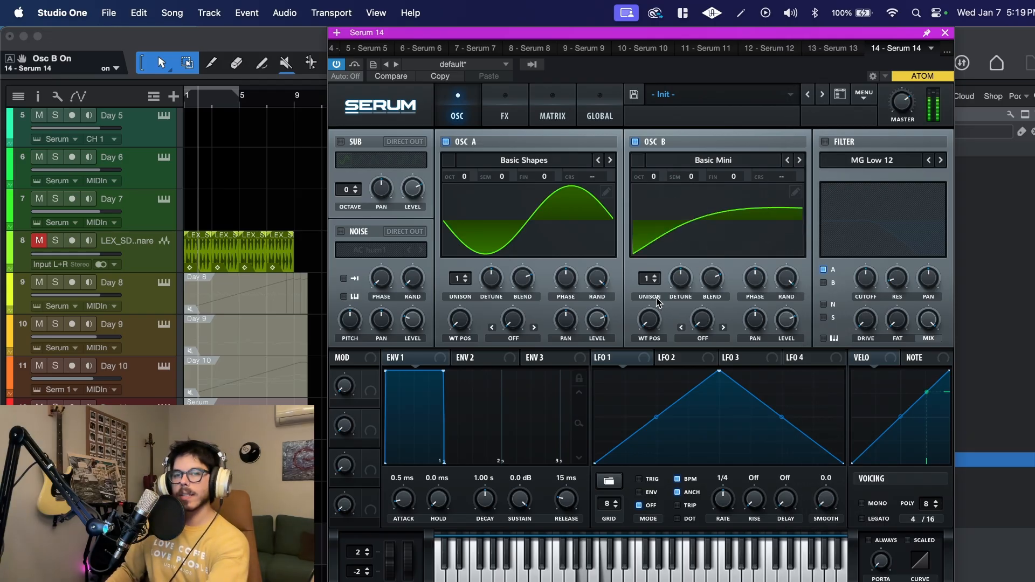
- Enable the MG Low 12 filter, route oscillator B through it as well, and raise its cutoff slightly
click(837, 144)
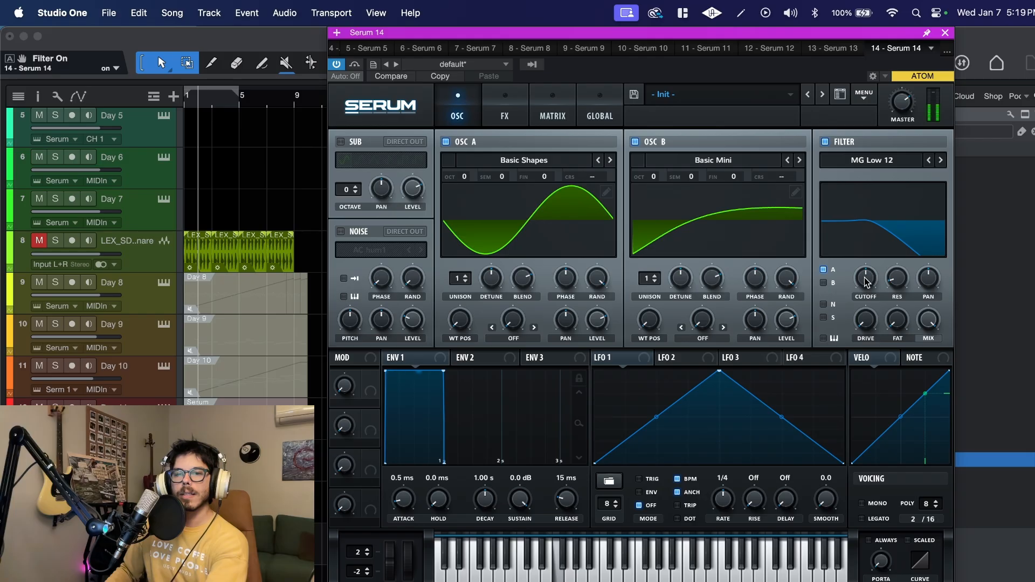
click(823, 282)
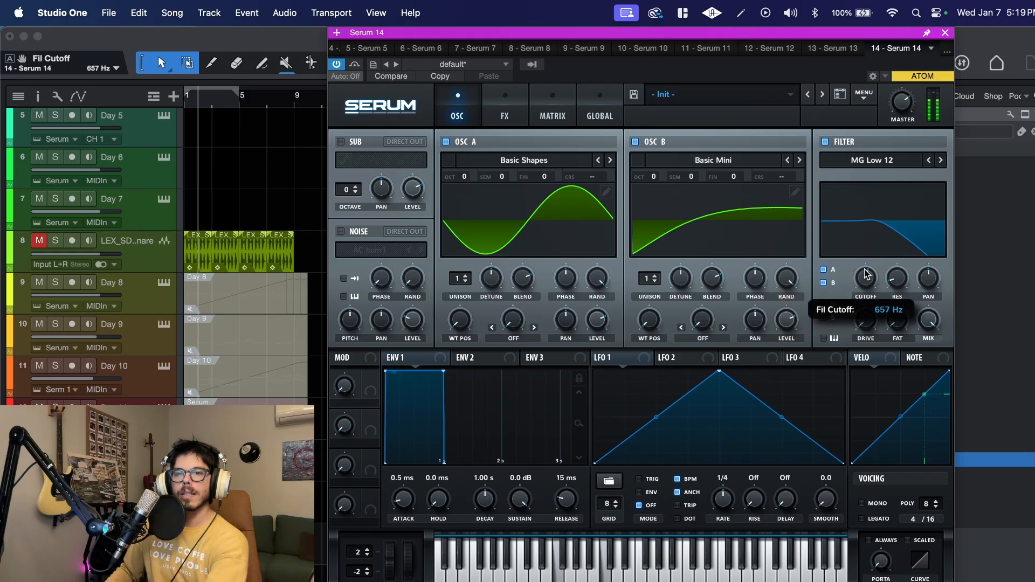
drag(865, 275, 868, 271)
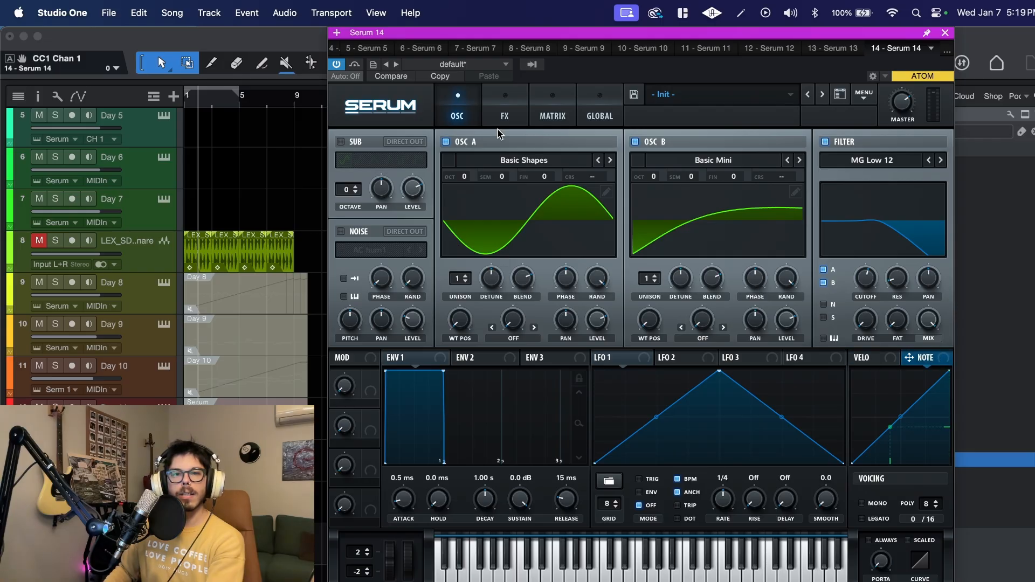
- Set Note# as the source modulating the filter cutoff in the first row of the modulation matrix
click(554, 110)
click(373, 163)
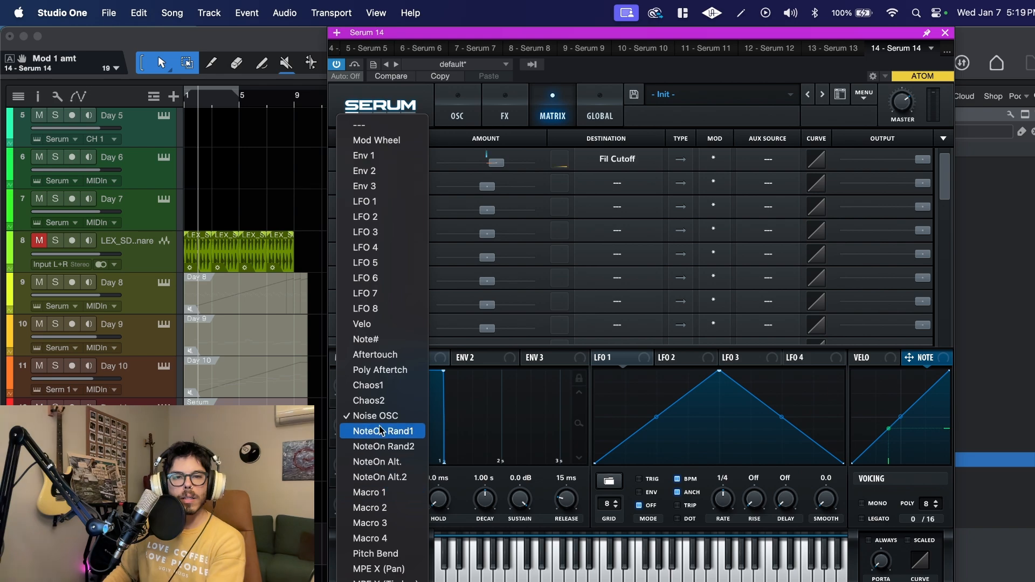
click(362, 340)
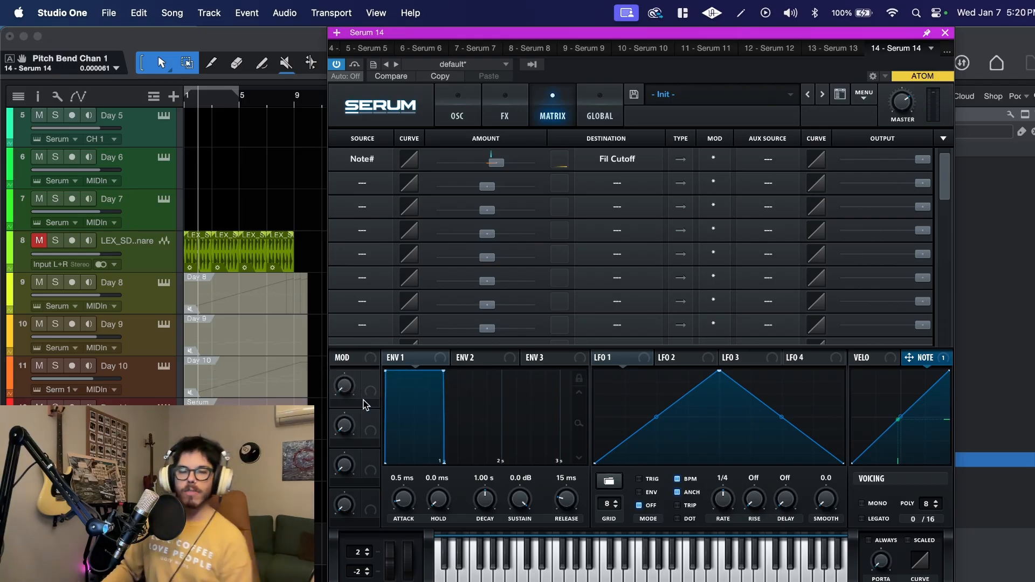
- Shape Envelope 1 with a 22 ms attack, -2.5 dB sustain and 196 ms release
click(457, 108)
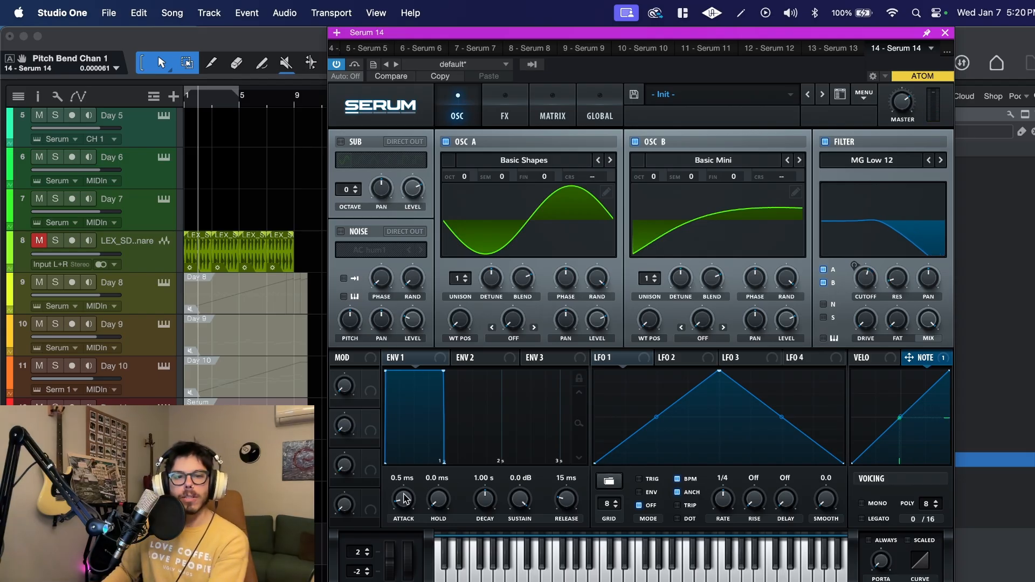
mouse_move(558, 507)
mouse_down()
mouse_move(571, 478)
mouse_move(562, 512)
mouse_up()
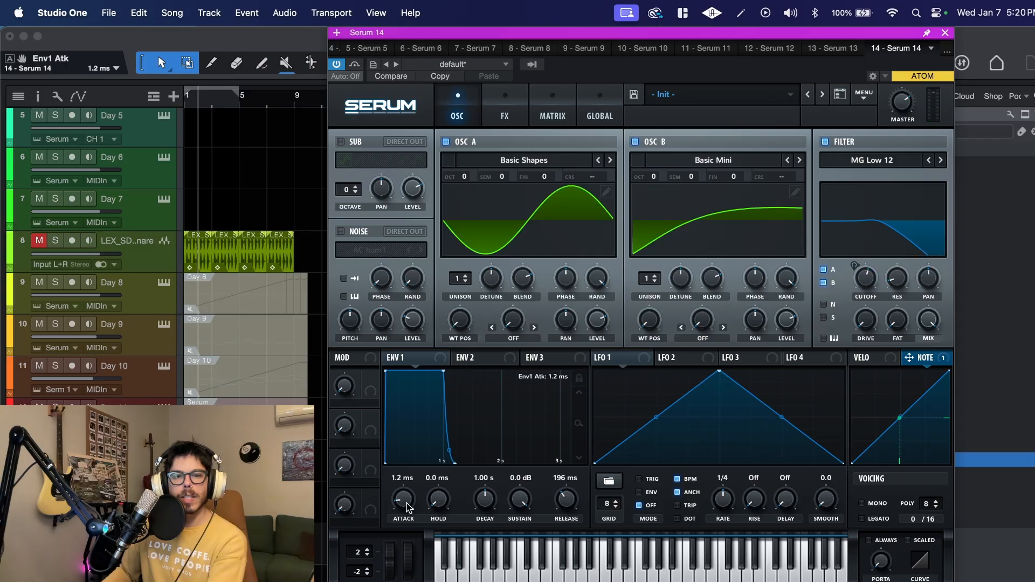
drag(408, 506, 406, 504)
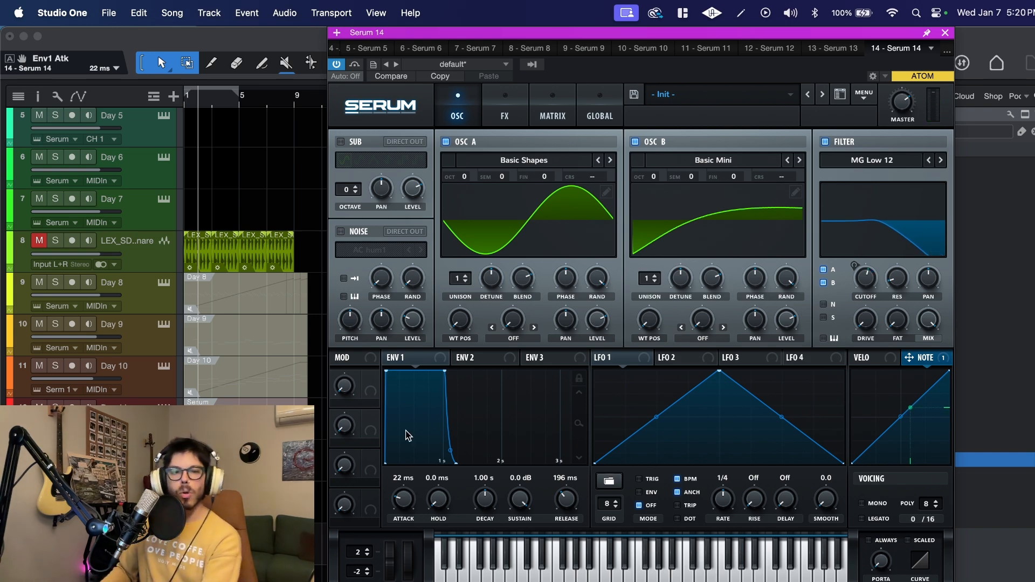
drag(520, 500, 520, 535)
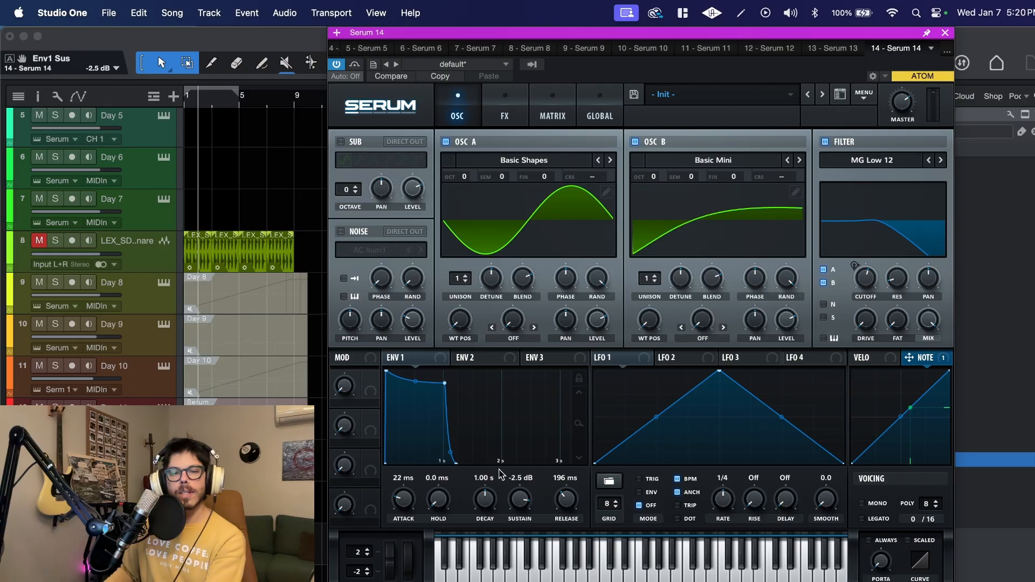
- Shape Envelope 2 with a 5.9 ms attack, 67.81% sustain and 230 ms release
click(473, 358)
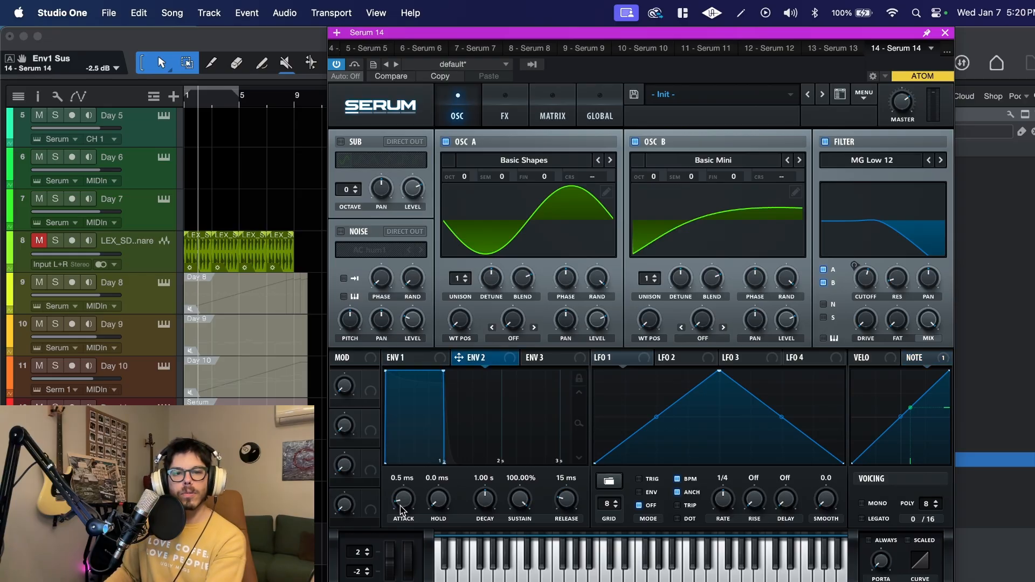
drag(400, 506, 411, 495)
drag(558, 505, 516, 546)
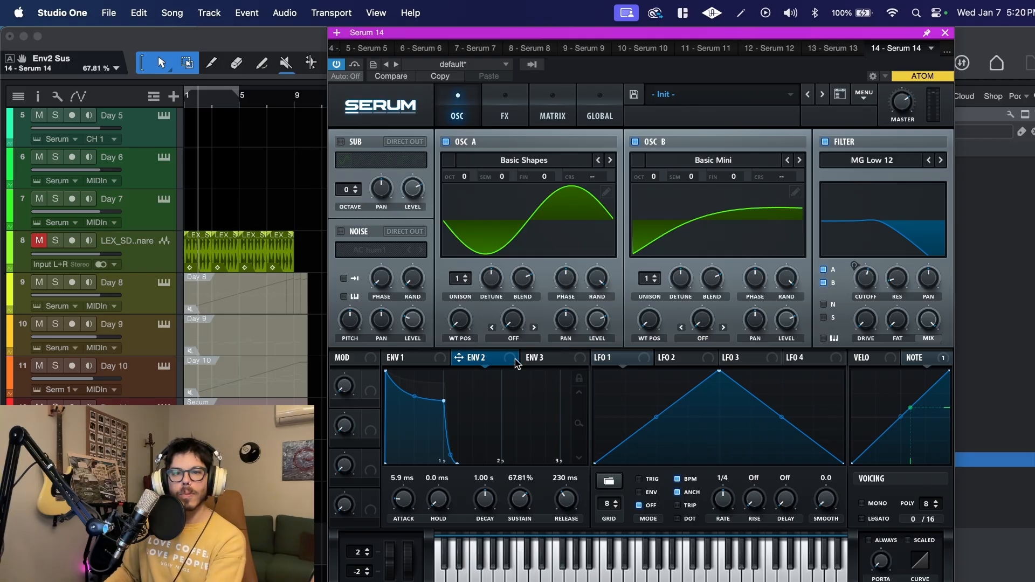
- Assign Envelope 2 to the filter cutoff with an amount of 12 and set the base cutoff to about 187 Hz
drag(514, 360, 852, 282)
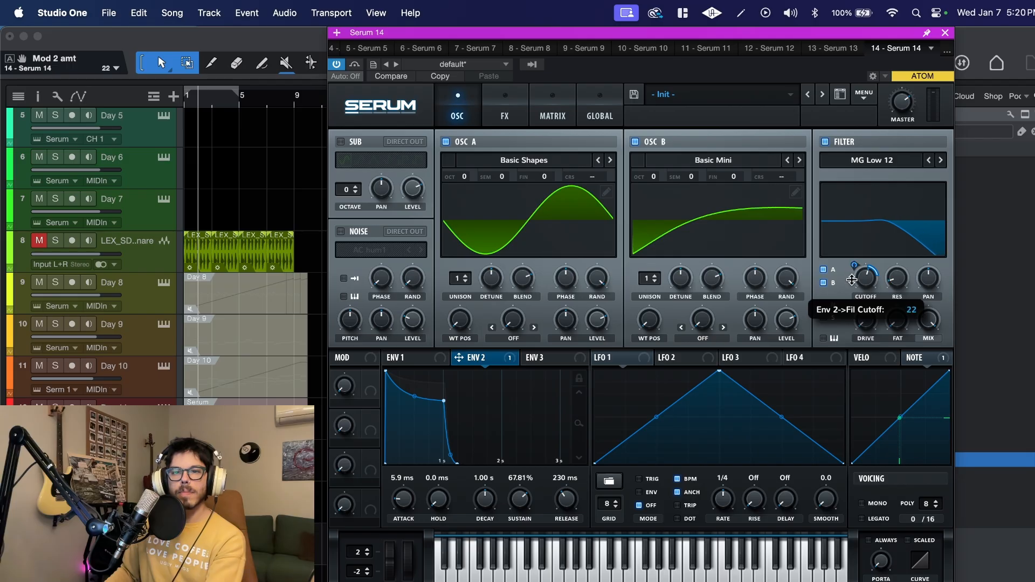
click(863, 284)
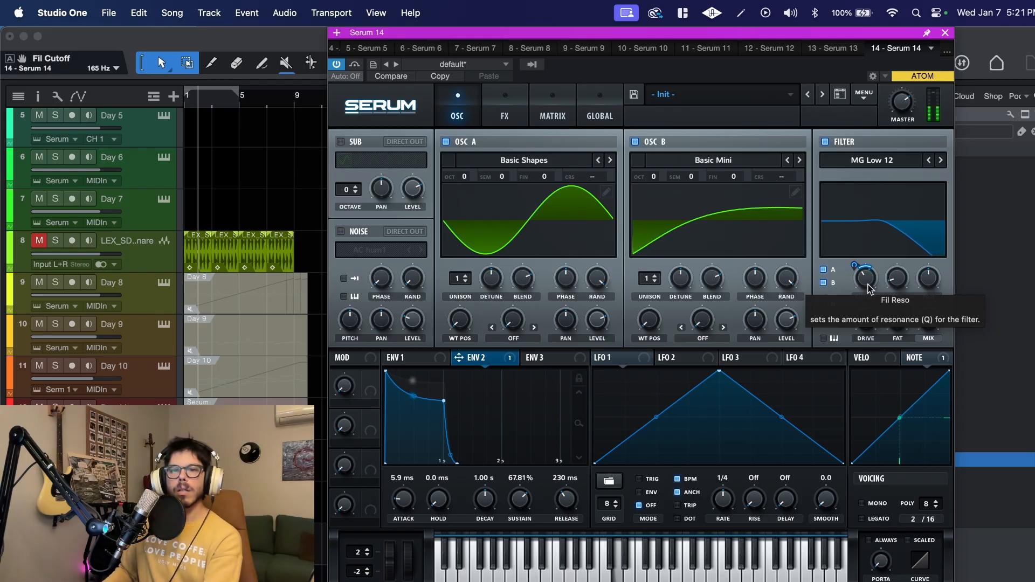
click(855, 265)
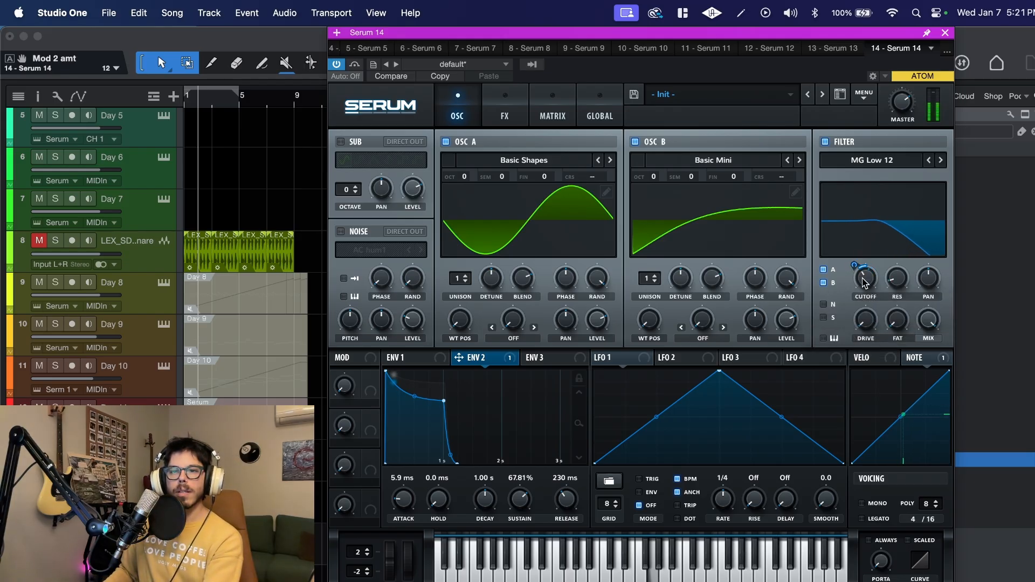
click(862, 281)
drag(862, 282, 862, 277)
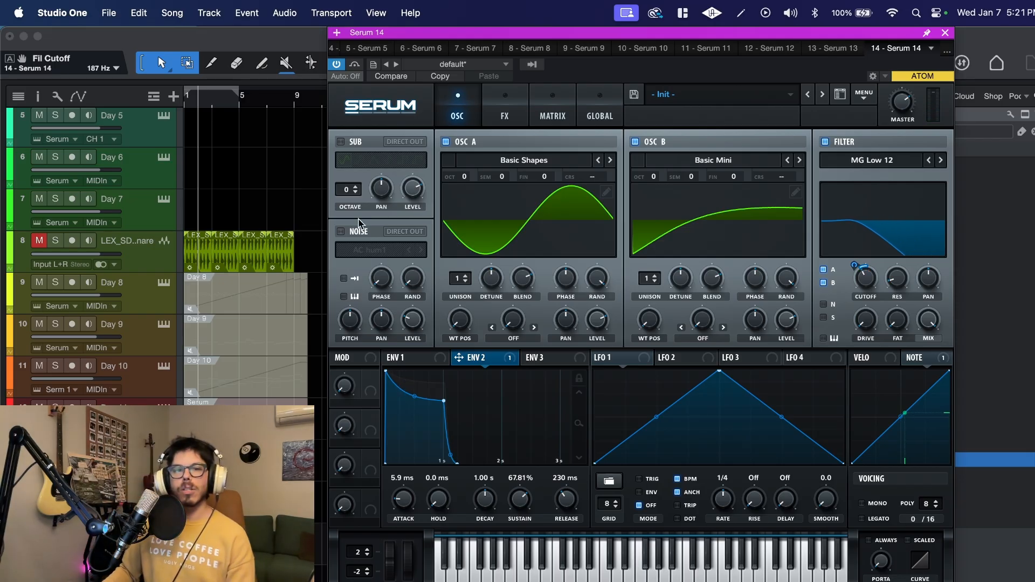
- Enable the noise oscillator, route it through the filter, and set its level to 29% and pitch to 67%
click(341, 232)
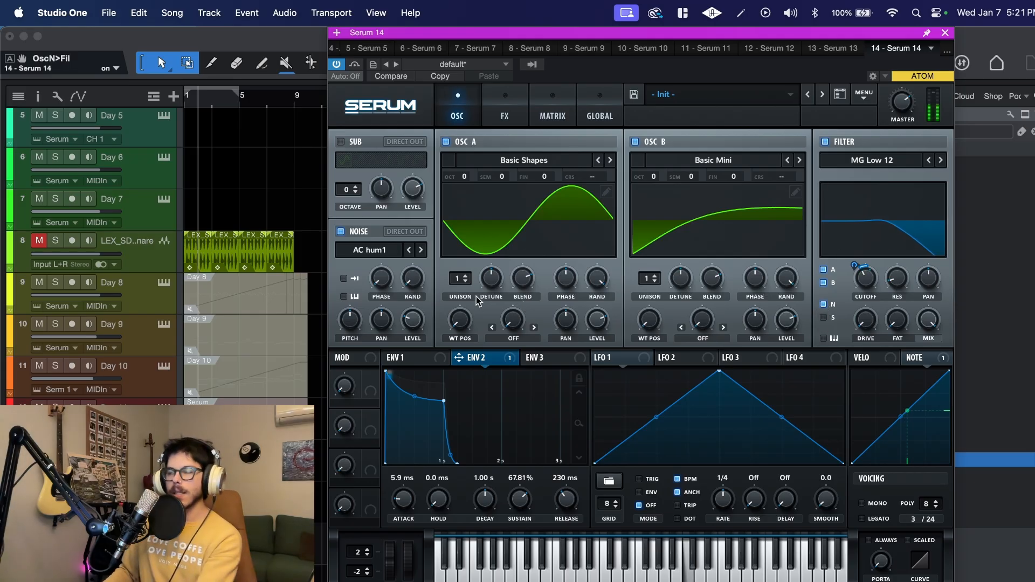
click(415, 319)
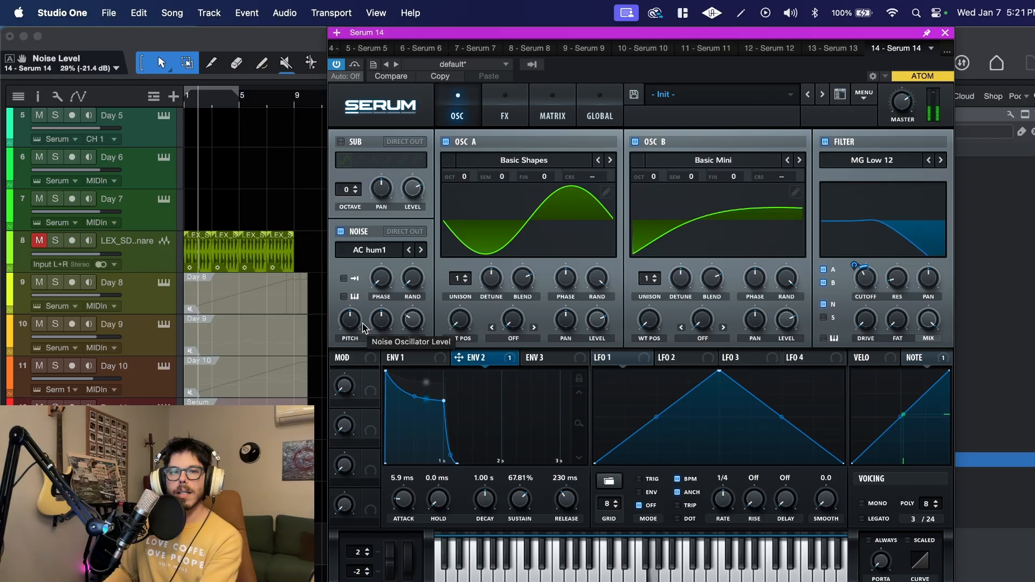
mouse_move(350, 320)
mouse_down()
mouse_move(353, 290)
mouse_move(349, 338)
mouse_up()
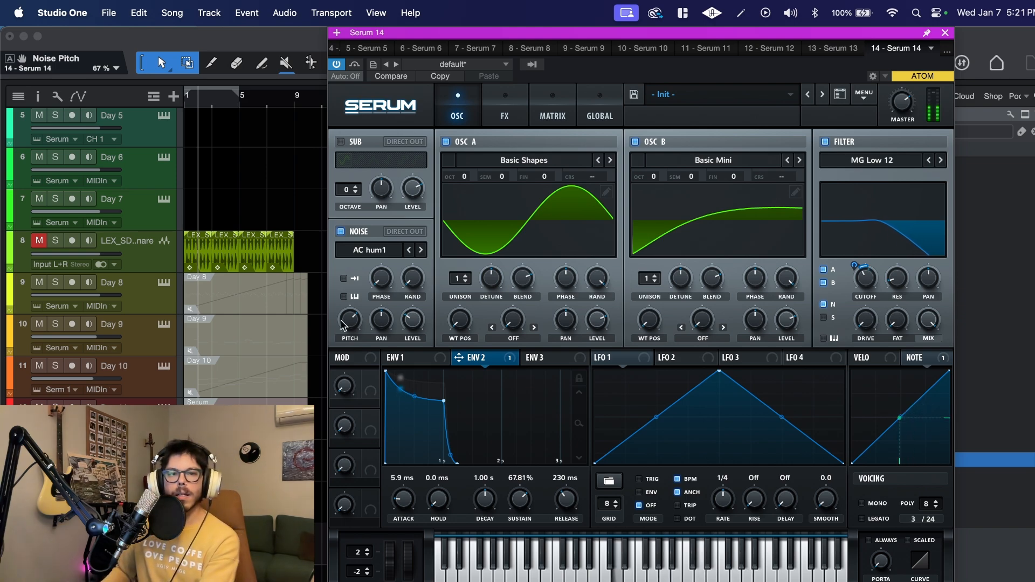
- Change the noise source to ARP white from the Analog category and set its level to 33%
click(380, 252)
mouse_move(379, 270)
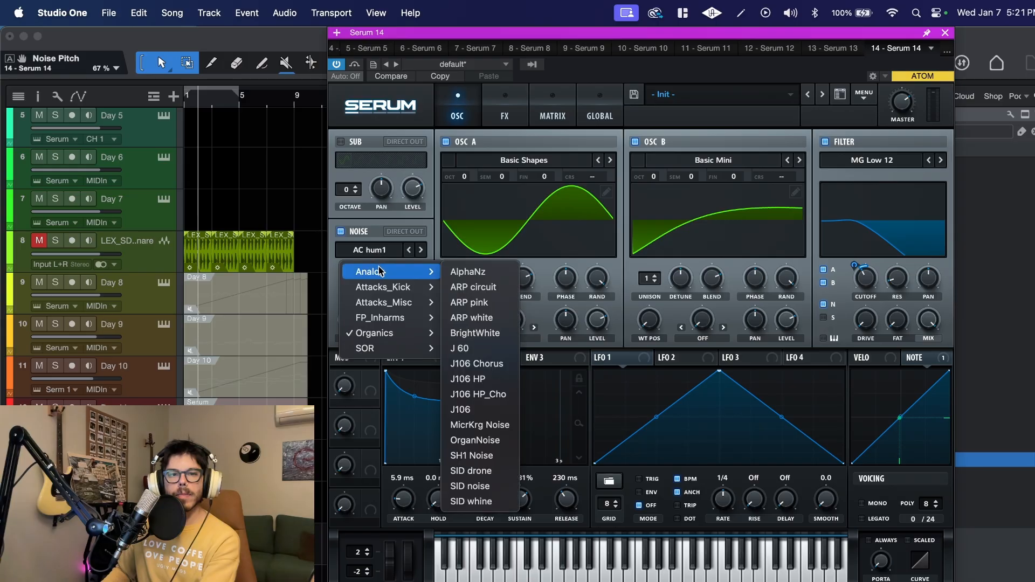
click(499, 320)
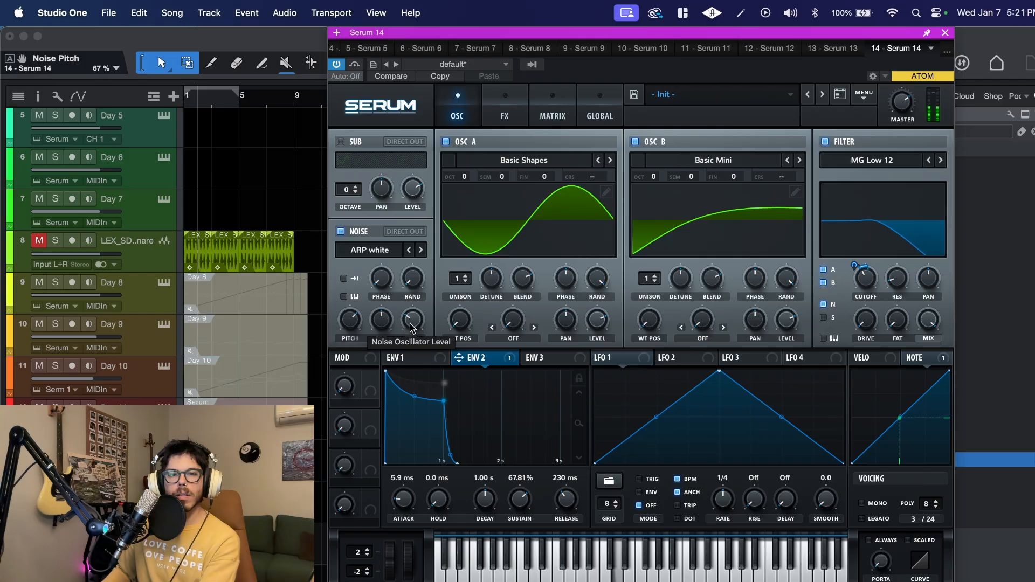
drag(410, 324, 414, 264)
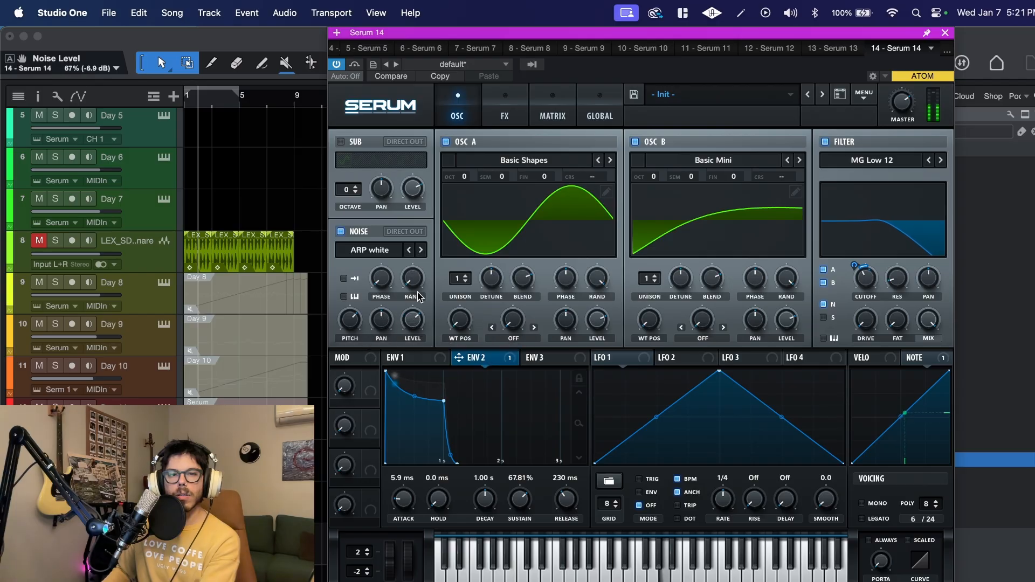
drag(417, 311, 422, 371)
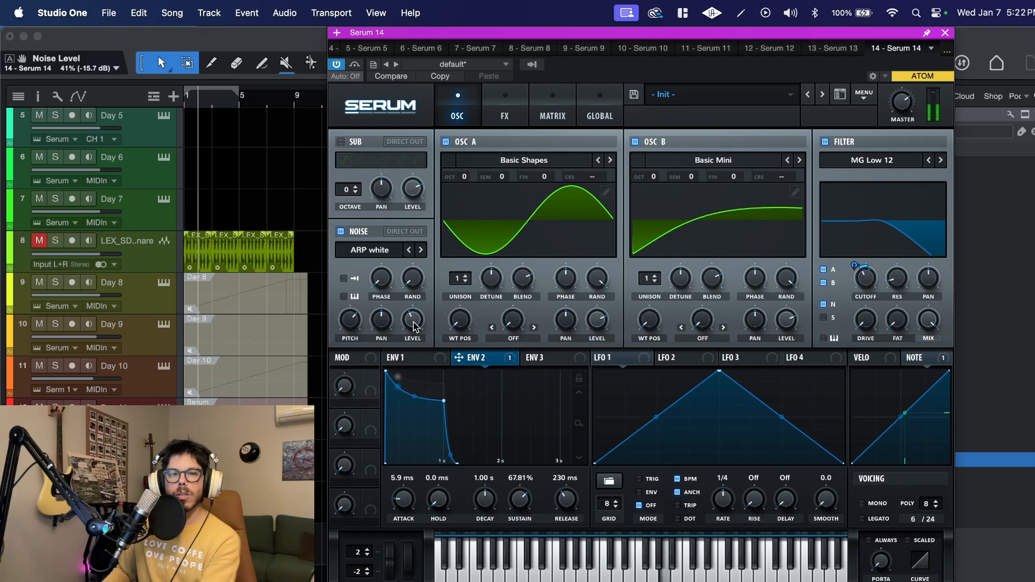
drag(419, 325, 421, 342)
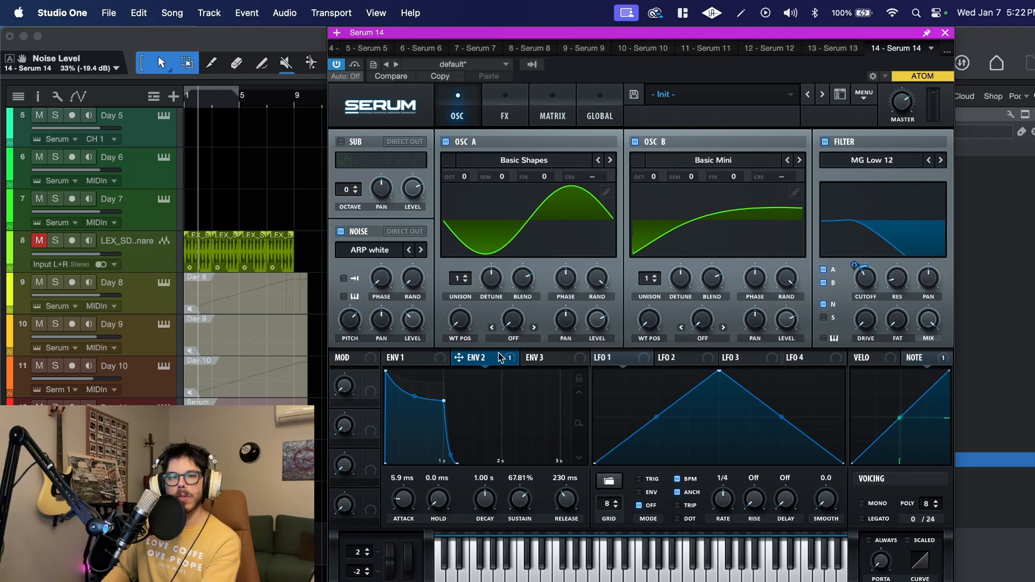
- Assign Envelope 2 to the noise level, adjust the modulation amount, and set the base noise level to 20%
drag(507, 361, 407, 338)
drag(413, 319, 404, 322)
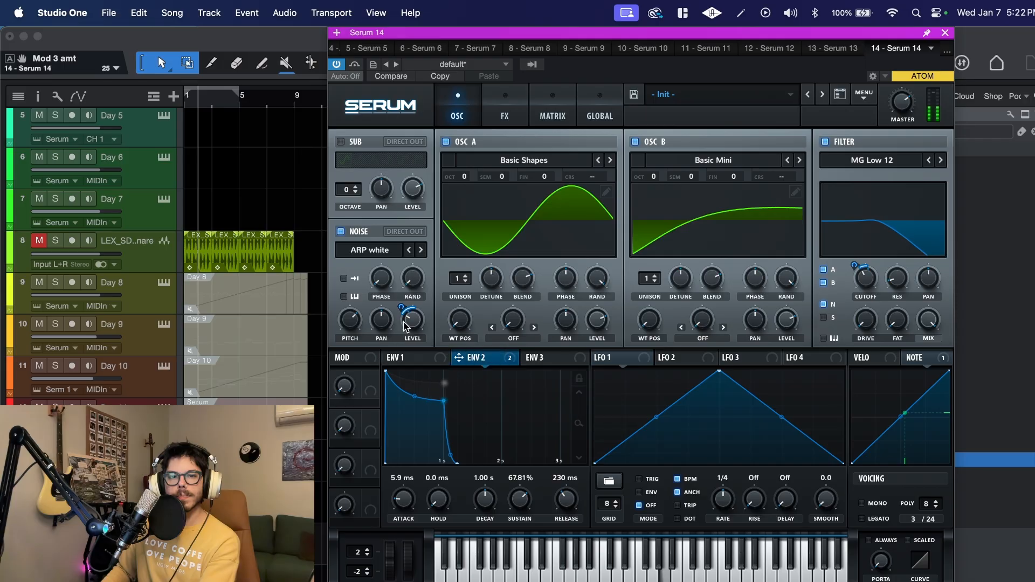
click(408, 322)
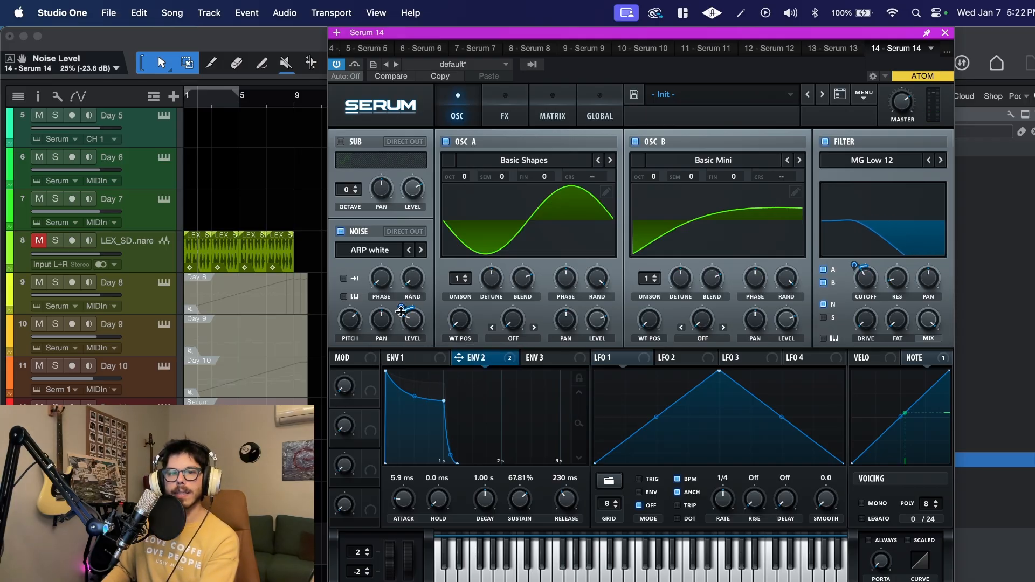
drag(401, 311, 403, 314)
drag(416, 320, 416, 325)
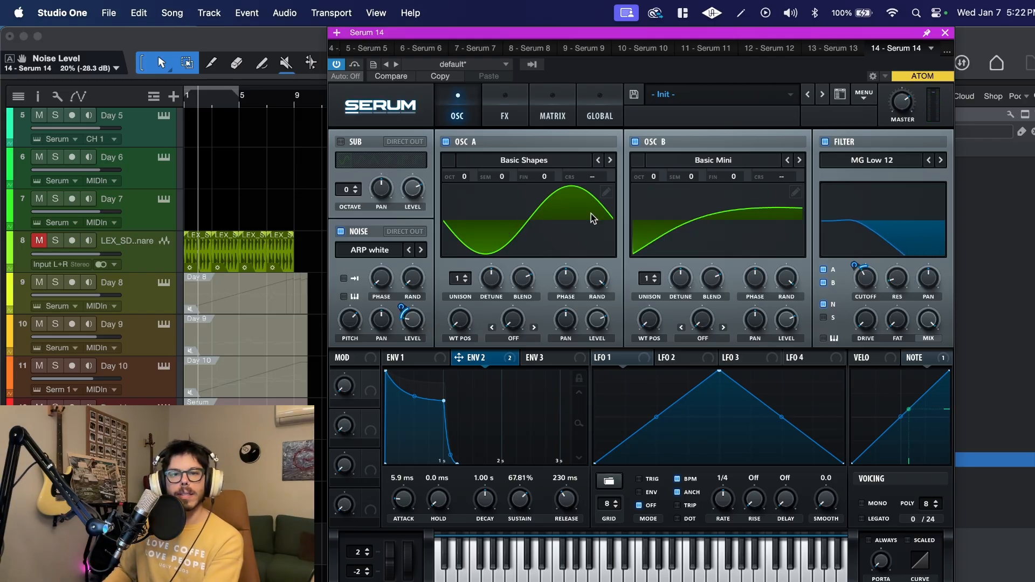
- Set oscillator A to 2 unison voices with a detune of 0.00
click(461, 279)
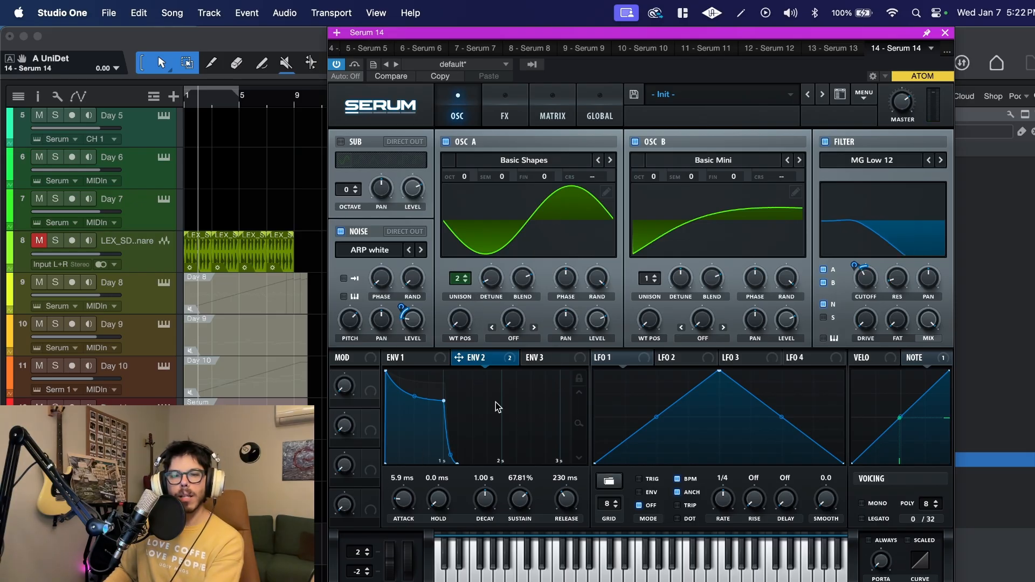
- Try to add a Mod Wheel assignment in the fourth slot of the modulation matrix
click(515, 116)
click(558, 104)
click(359, 231)
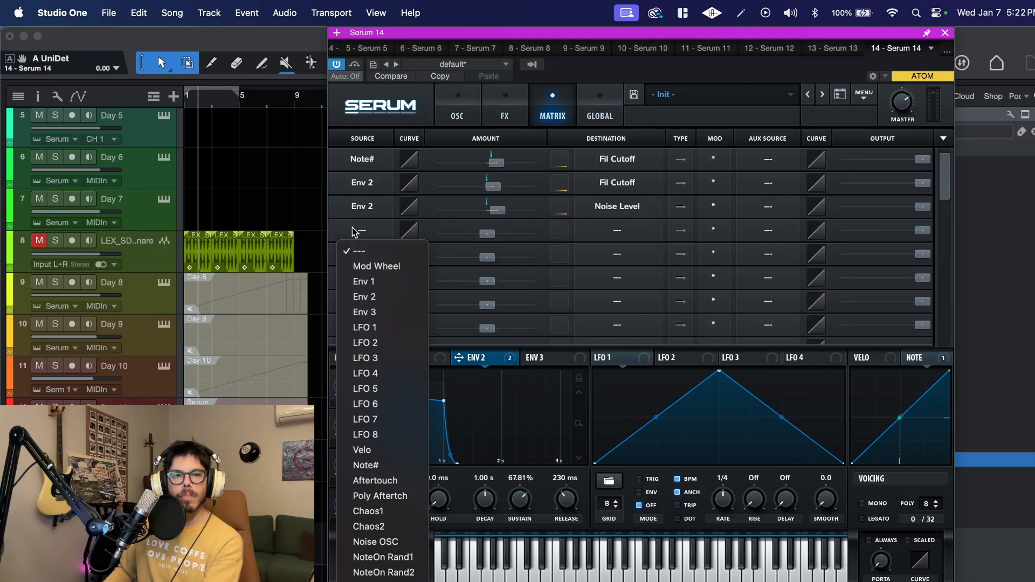
click(486, 260)
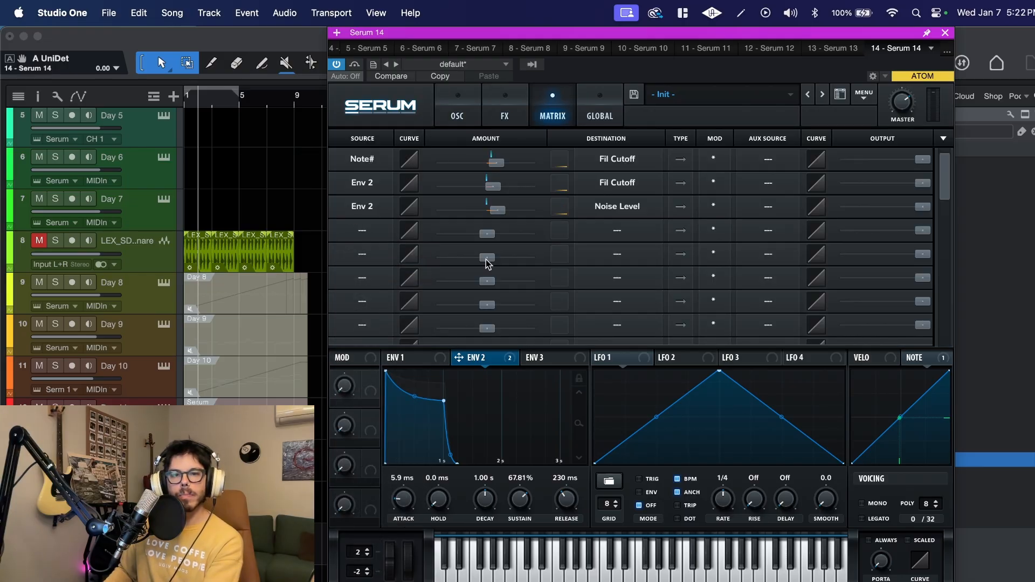
click(637, 230)
click(768, 317)
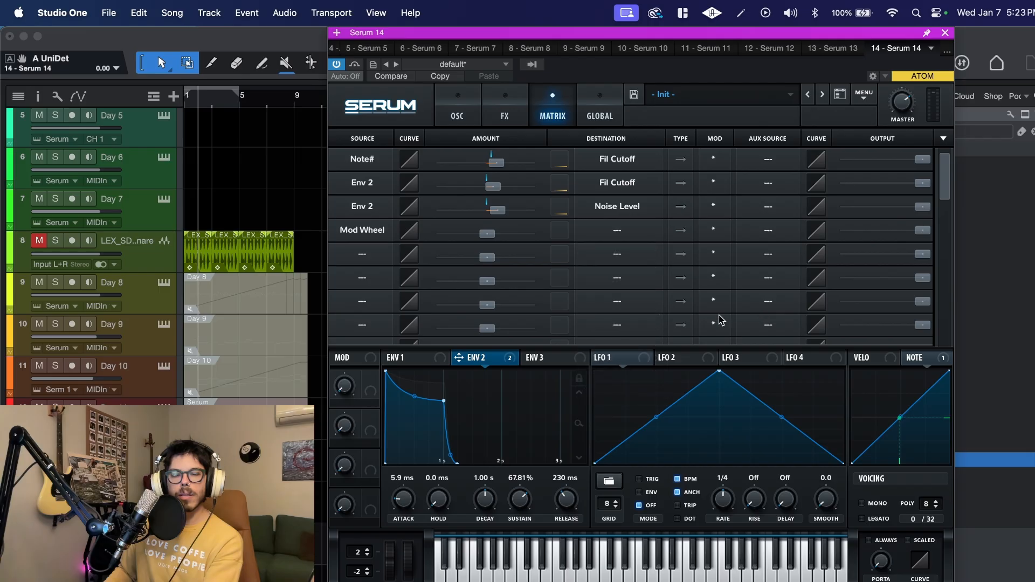
- Route LFO 1 to Mast.Tun in the fourth slot with amount 1, and run LFO 1 without BPM sync at 3.1 Hz
click(391, 235)
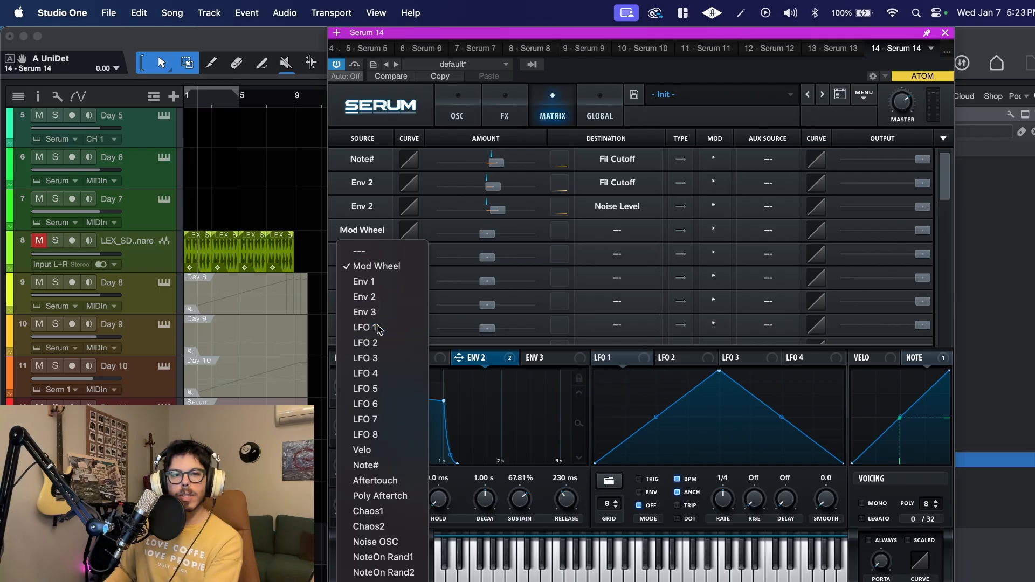
click(361, 327)
click(607, 236)
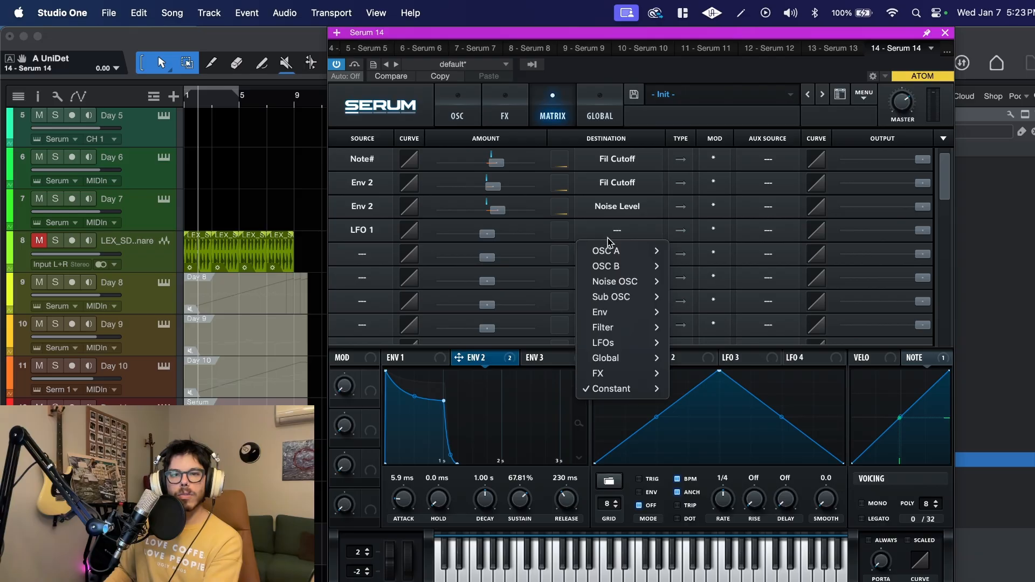
mouse_move(609, 358)
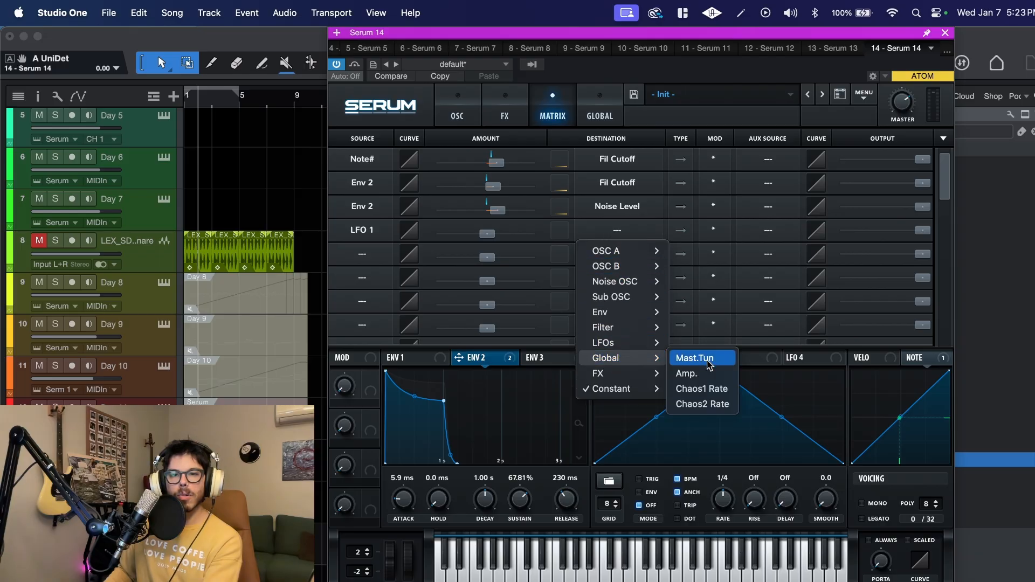
click(701, 359)
drag(487, 233, 488, 235)
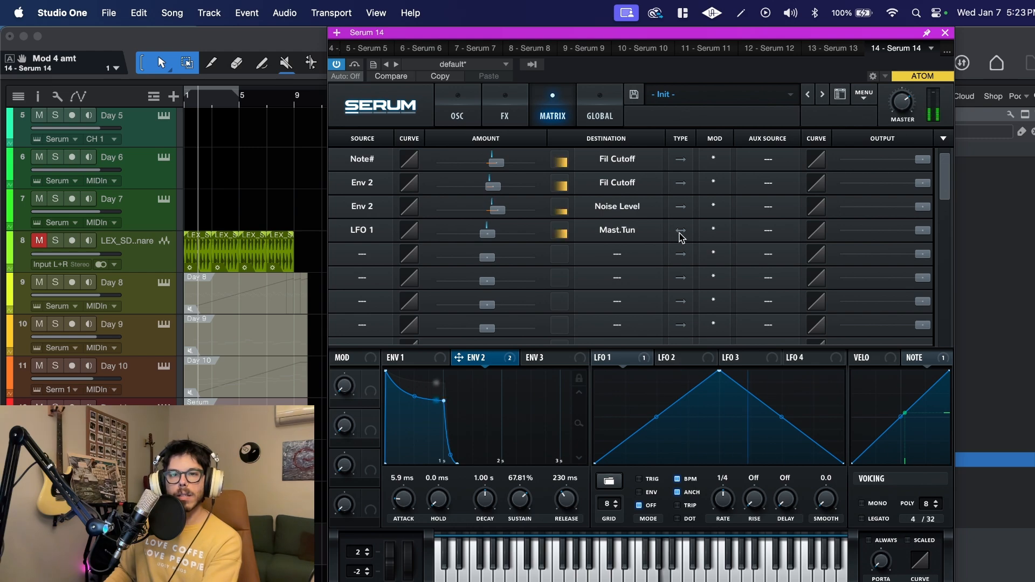
click(677, 479)
drag(727, 506, 727, 518)
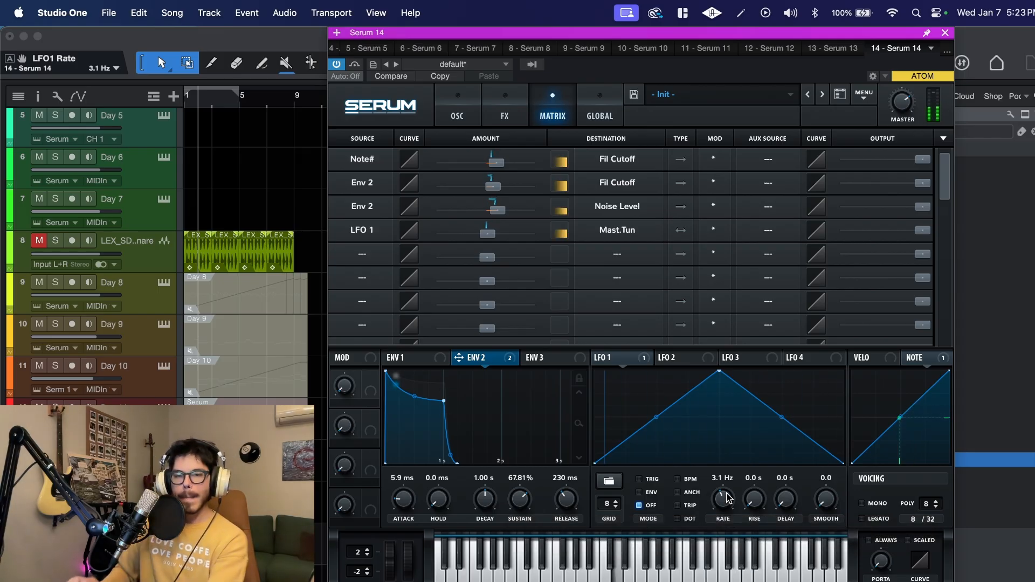
- Assign Velo to the filter cutoff in the fifth matrix slot and adjust its modulation amount
click(890, 359)
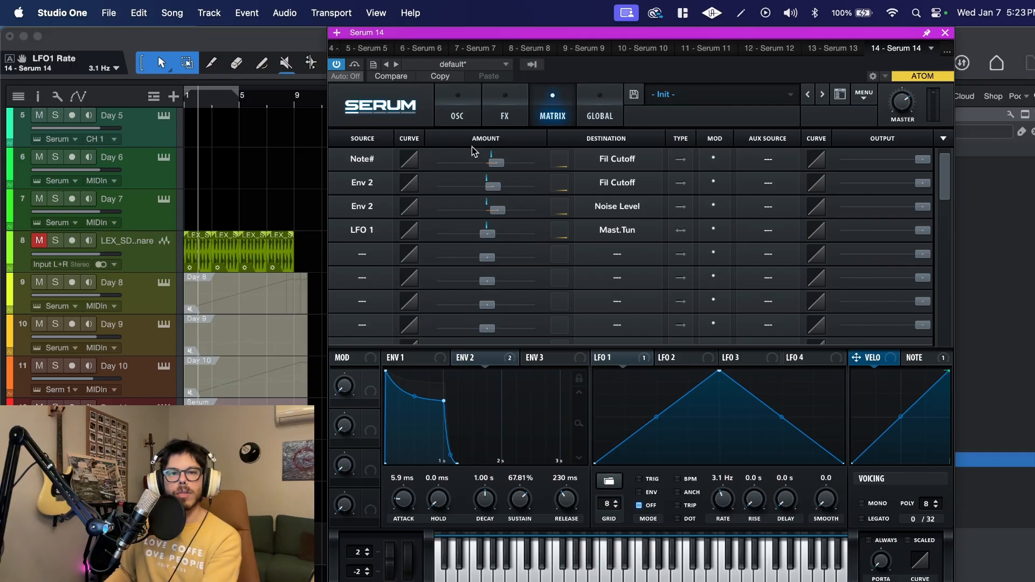
click(376, 250)
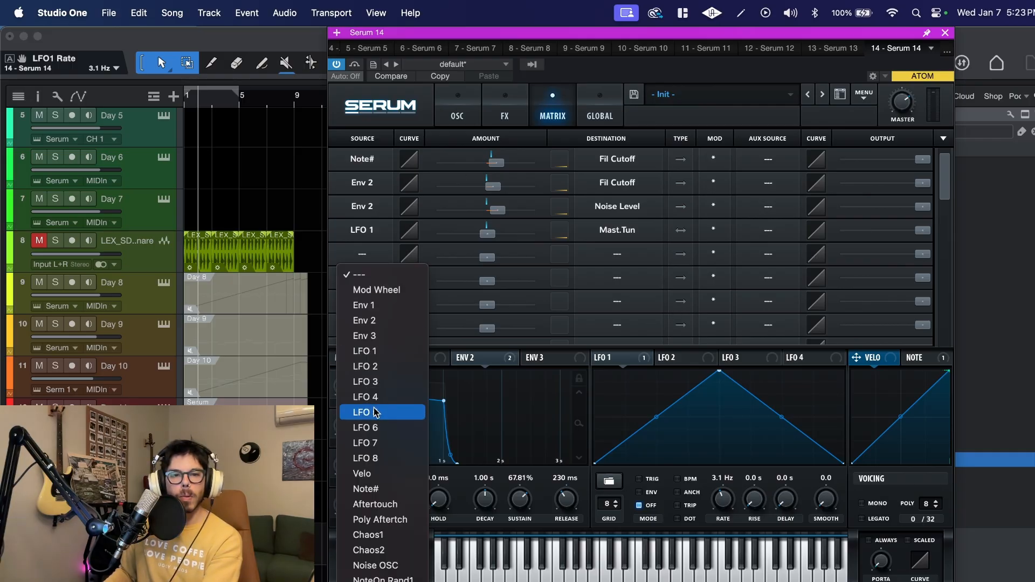
click(362, 323)
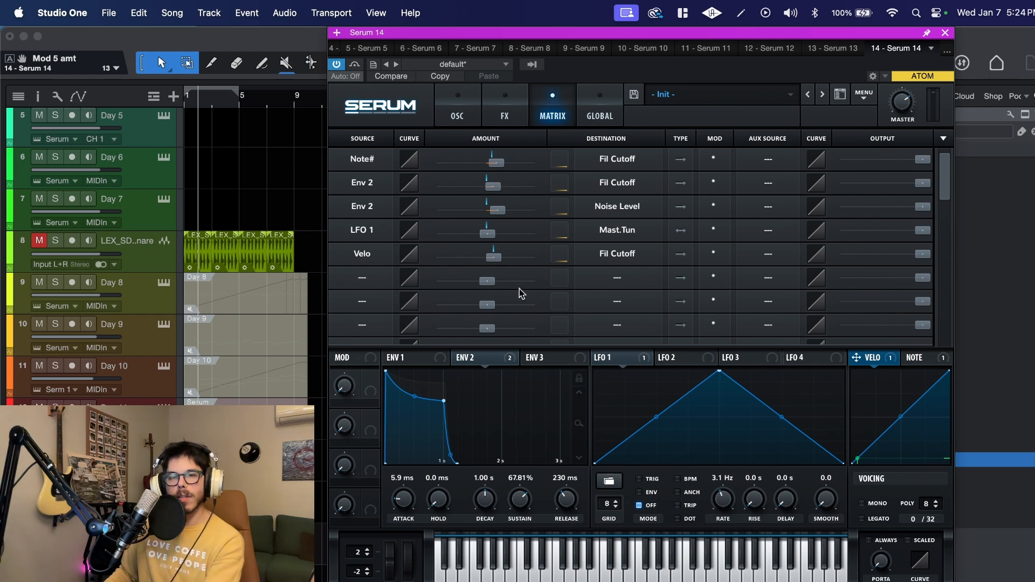
click(495, 260)
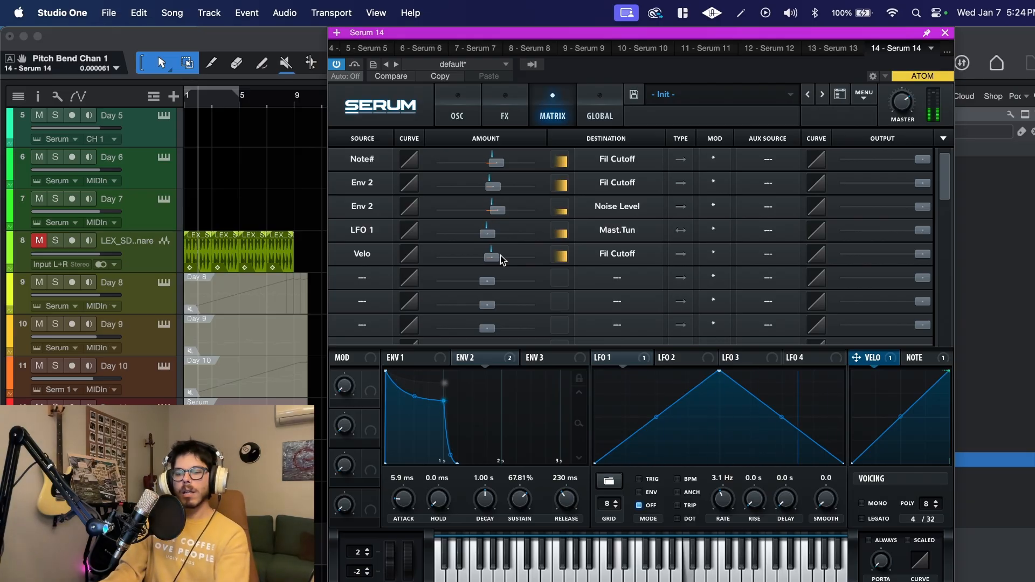
- Set the filter cutoff to 79 Hz and the noise level to 14%, readjusting Envelope 2's modulation amount on the noise level
click(456, 115)
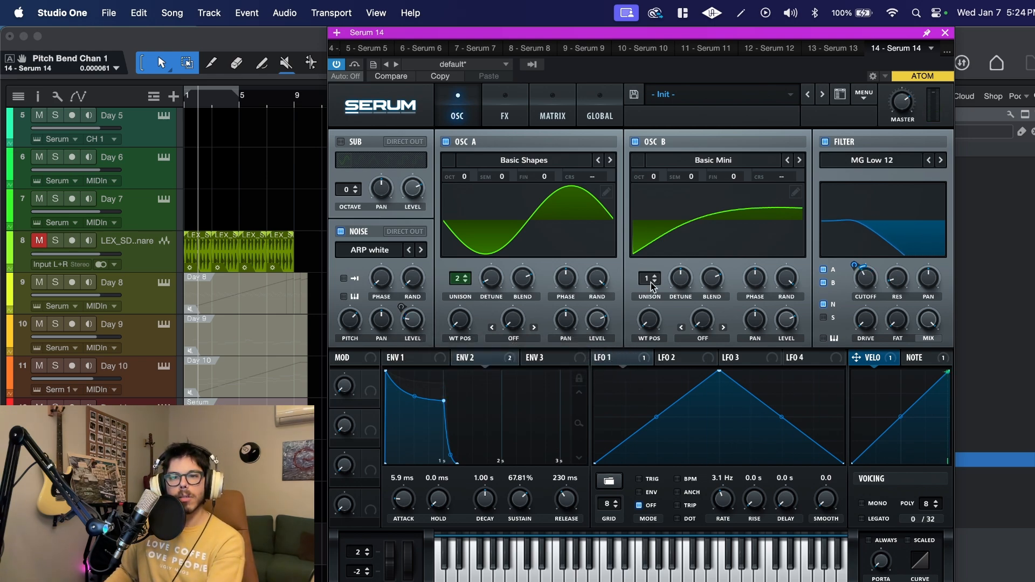
drag(858, 266, 863, 286)
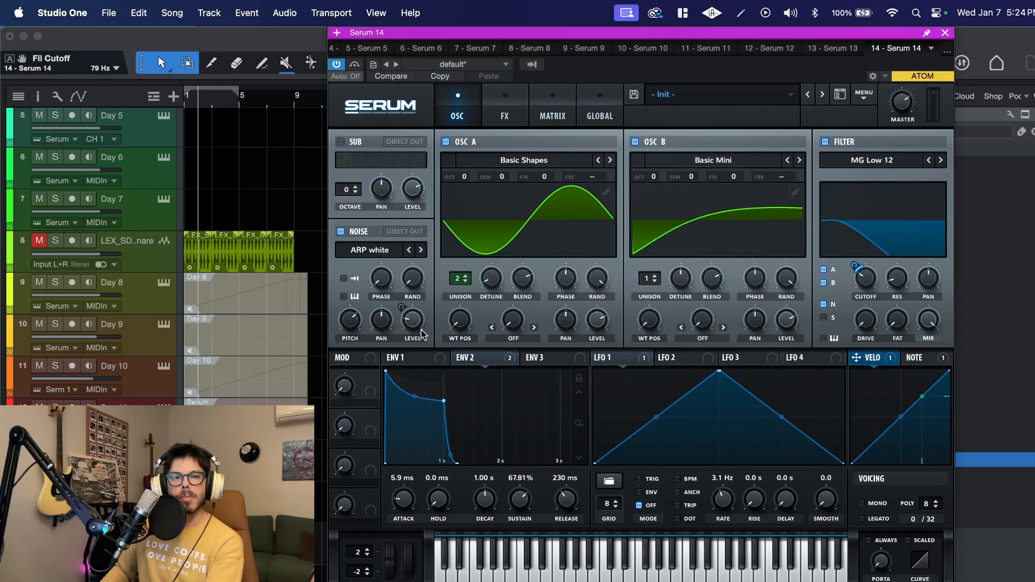
drag(412, 323, 410, 336)
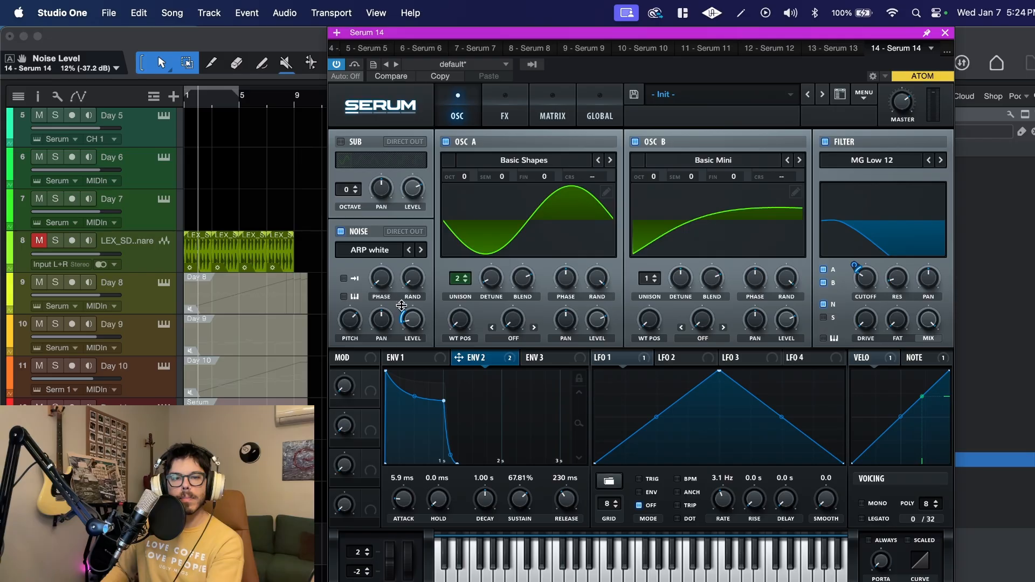
drag(401, 307, 421, 330)
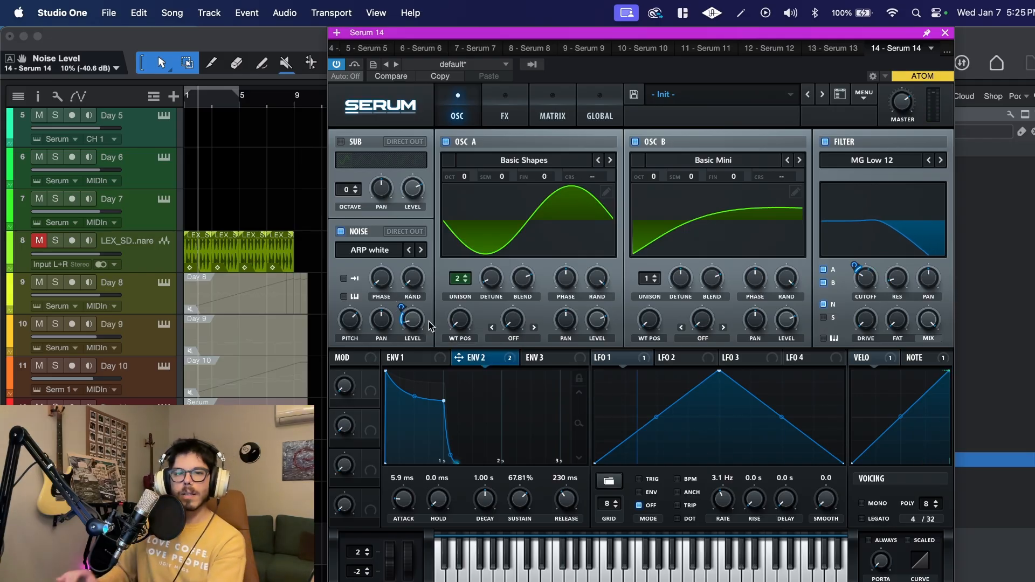
drag(424, 322, 424, 296)
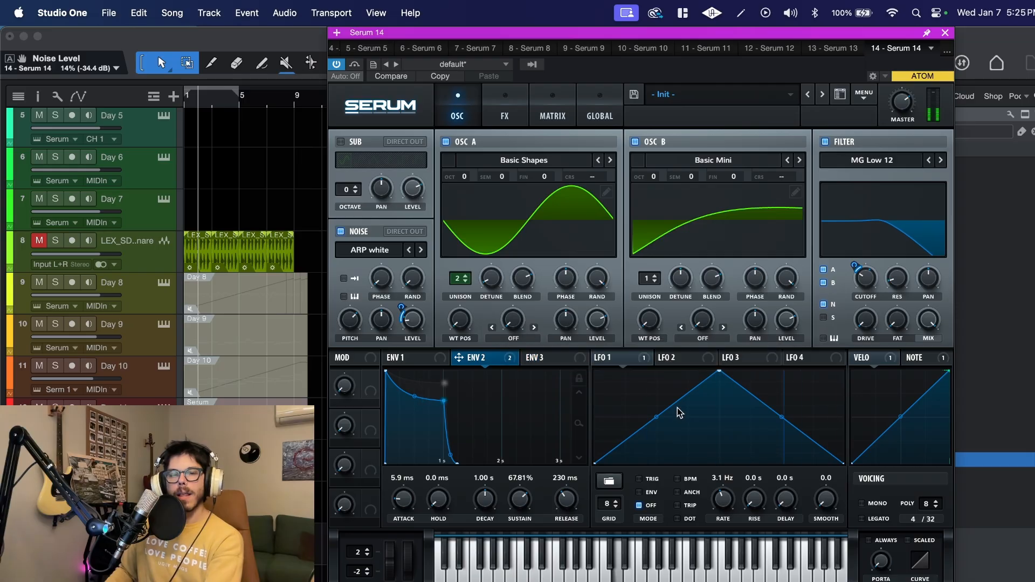
- Assign Envelope 3 to the LFO 1 rate with amount 10, and set the envelope's attack to 0.0 ms and sustain to 0%
click(546, 360)
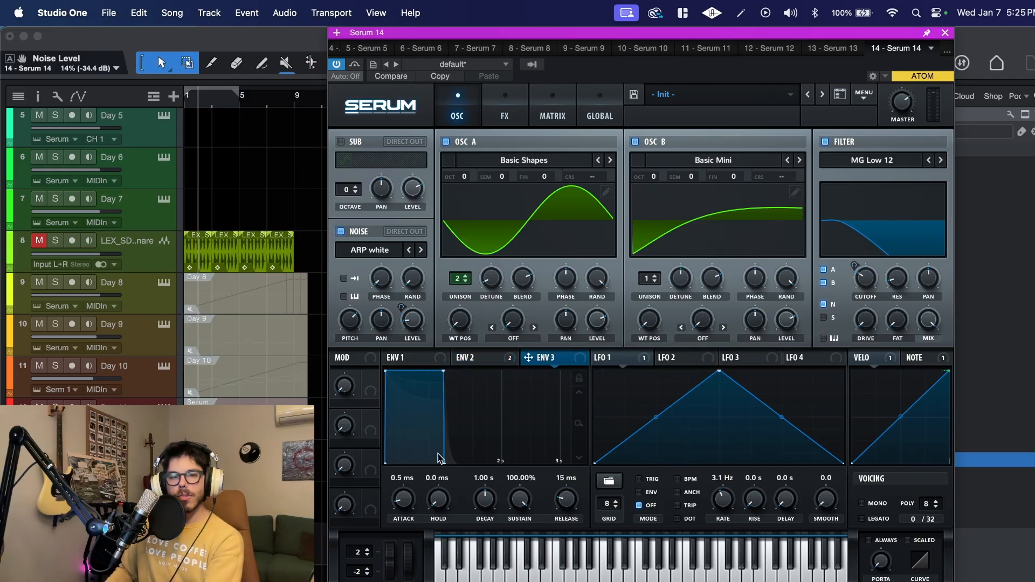
drag(403, 499, 413, 550)
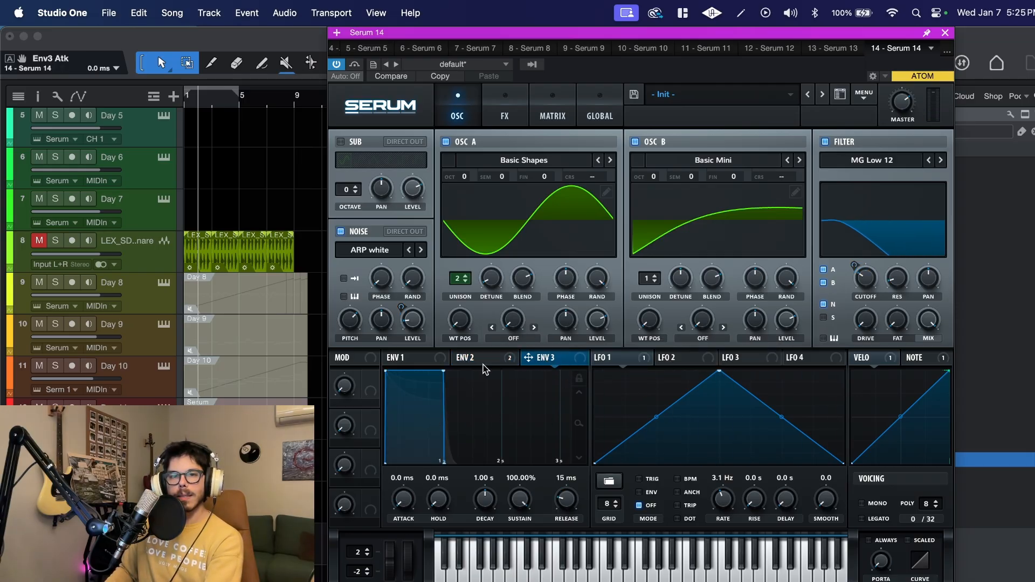
drag(576, 362, 715, 535)
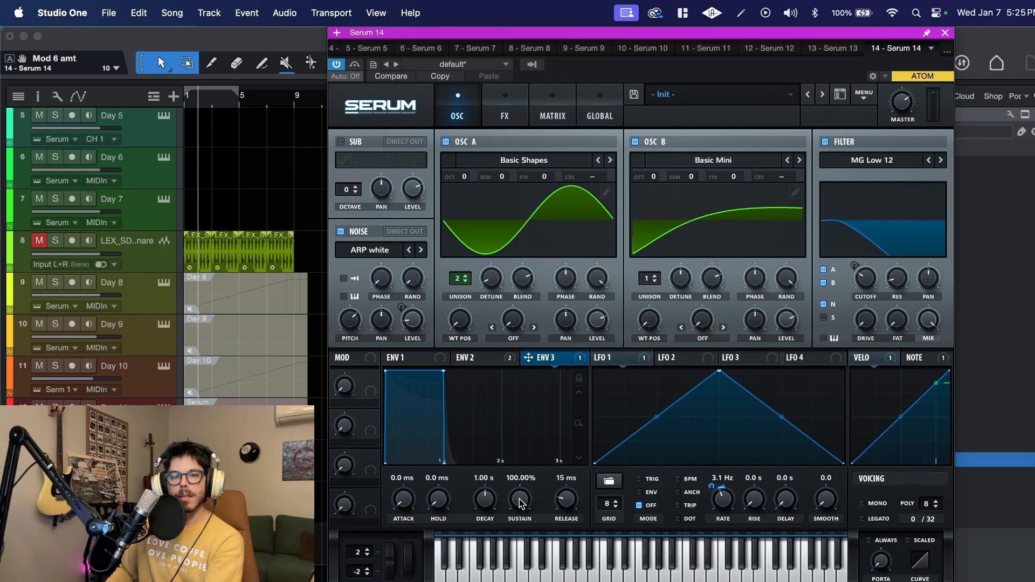
drag(521, 503, 466, 581)
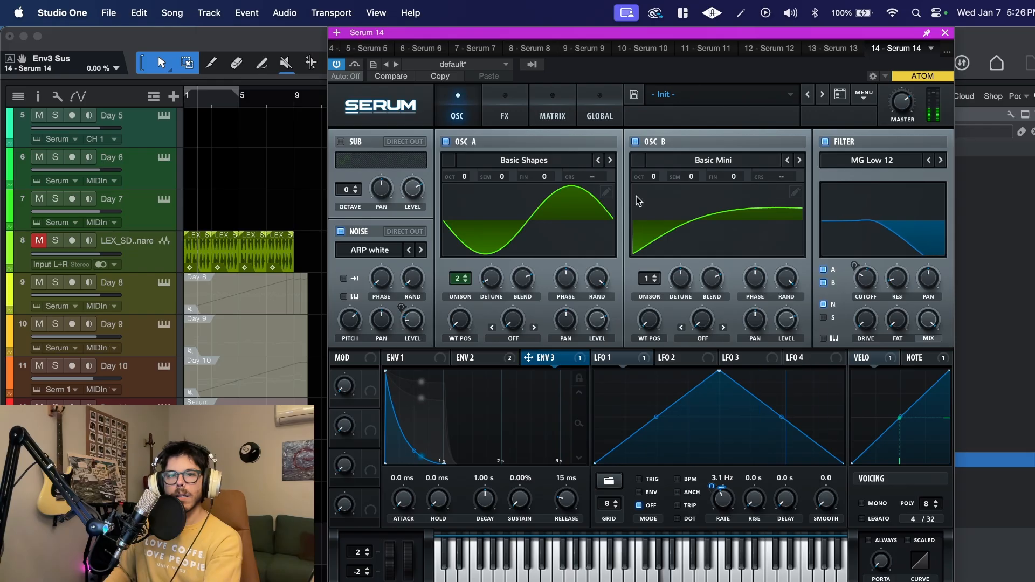
- Set the matrix amounts on filter cutoff to 9 for Note# and 21 for Velo
click(553, 111)
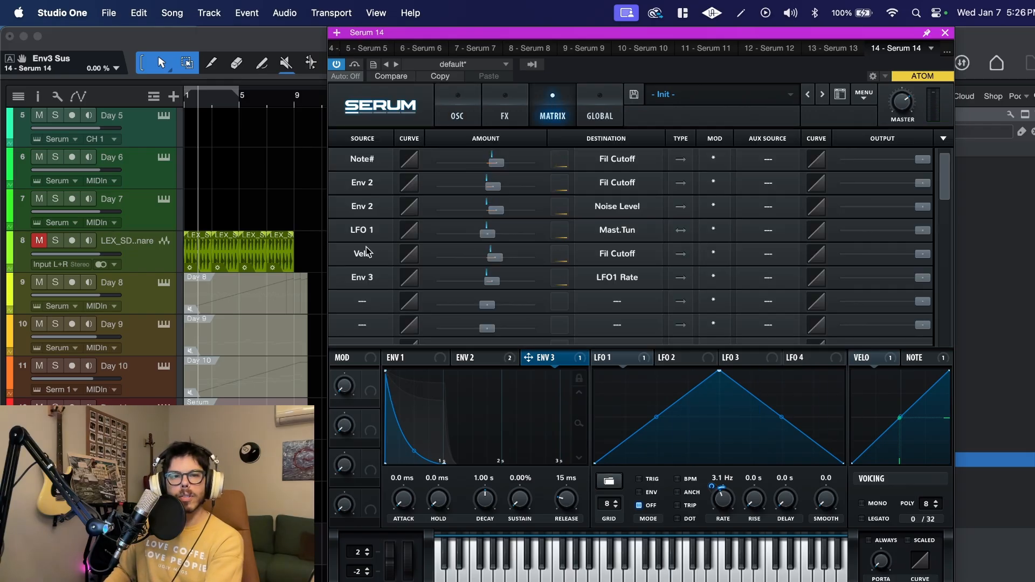
click(500, 165)
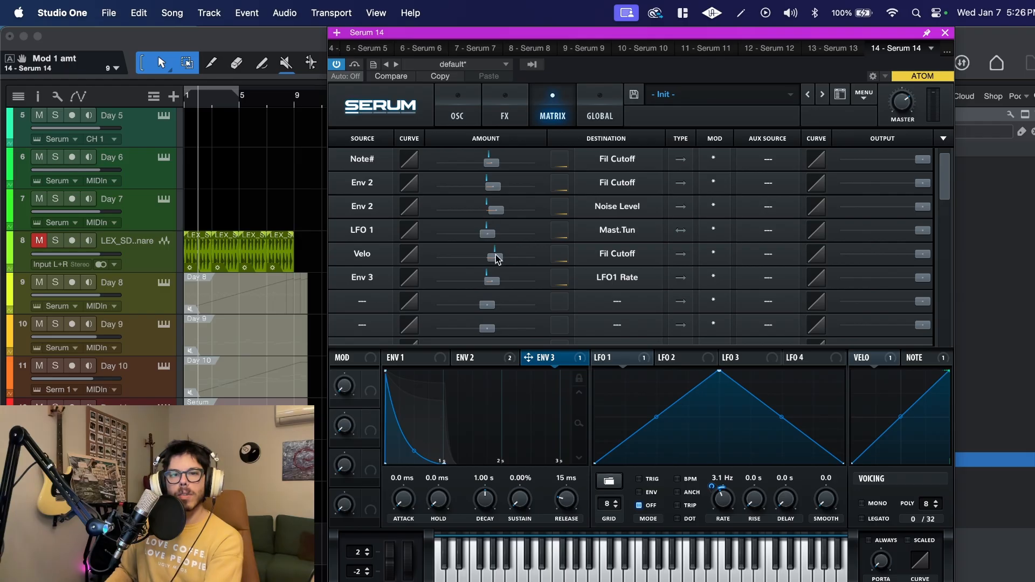
drag(496, 259, 498, 259)
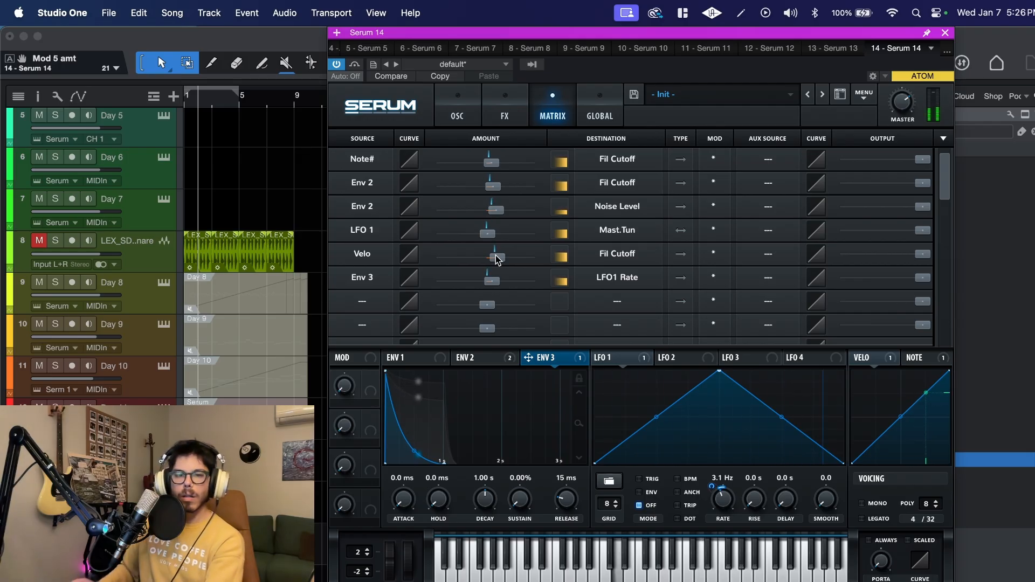
- Compare the two oscillators' contributions by switching oscillator A and oscillator B off and back on in turn
click(457, 110)
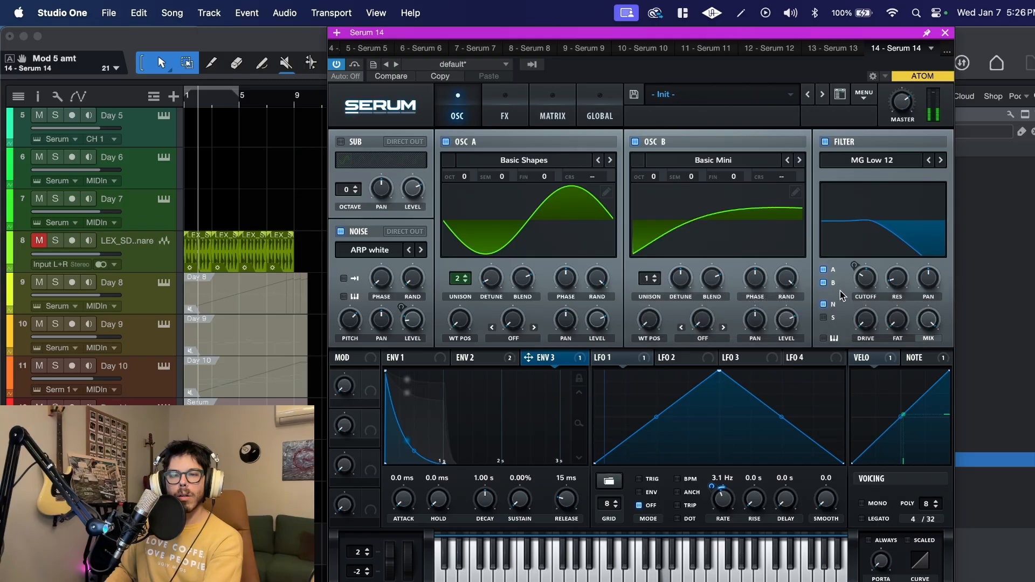
mouse_move(871, 290)
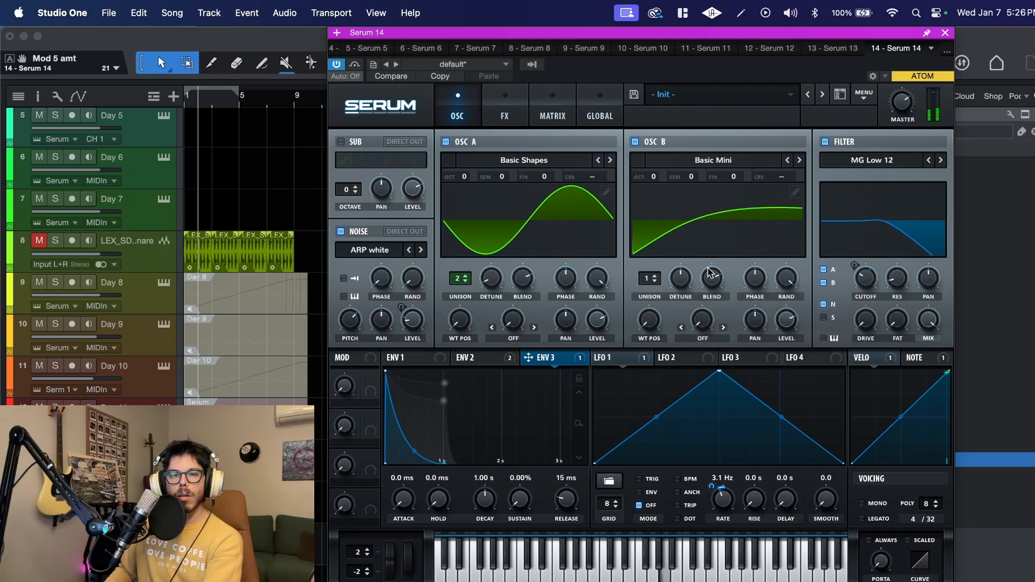
click(447, 142)
click(447, 141)
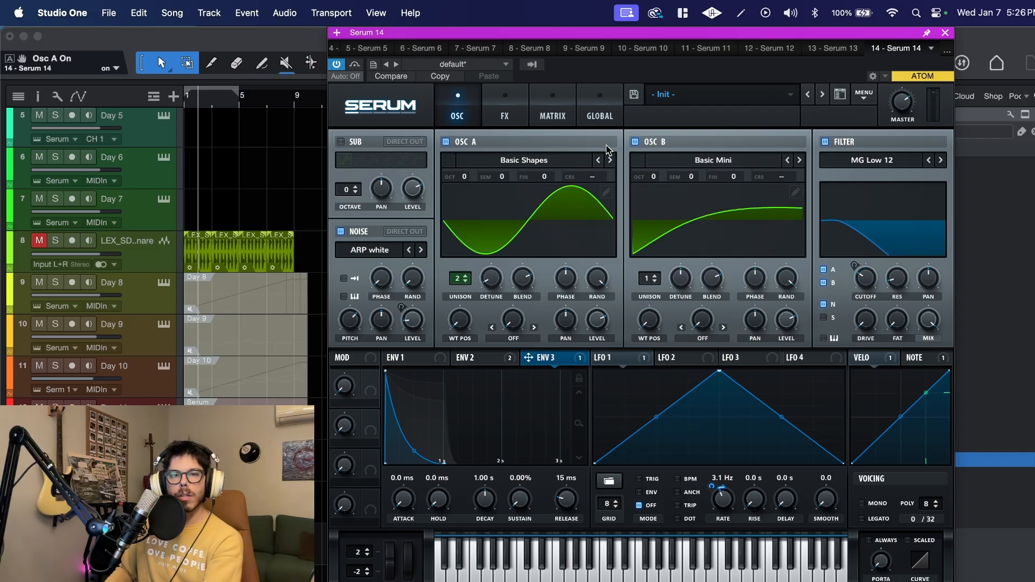
click(635, 142)
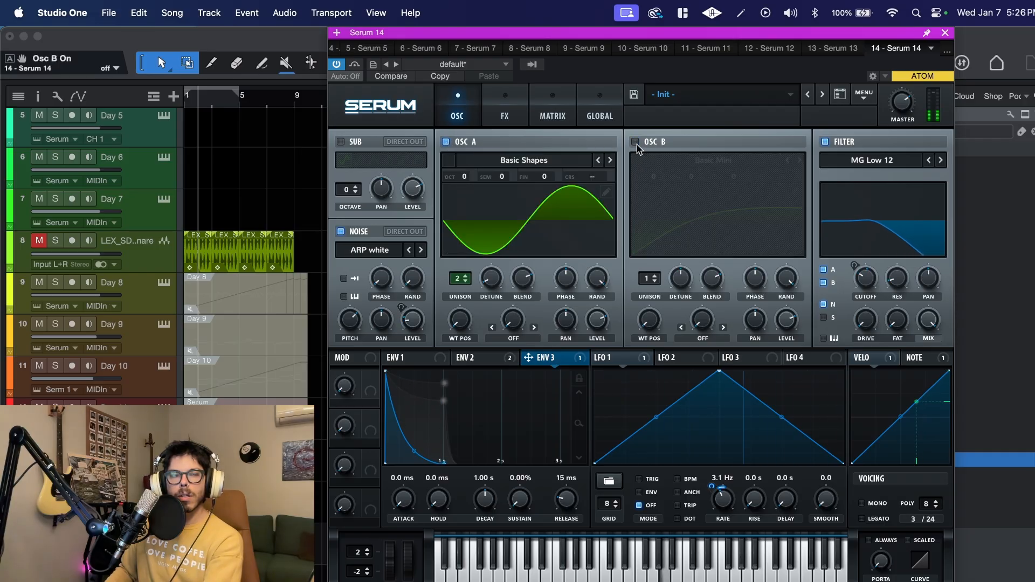
click(635, 142)
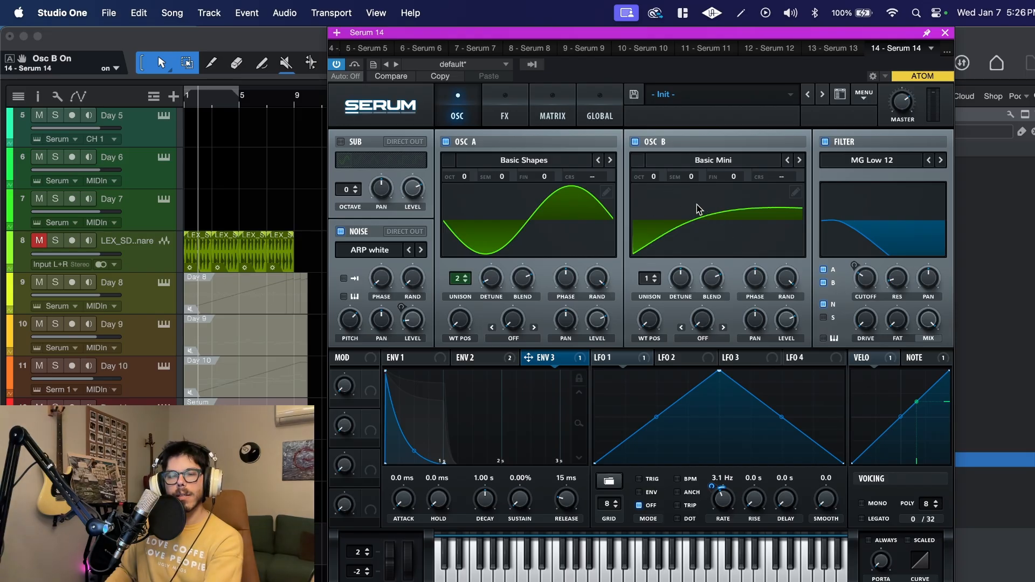
- Try oscillator B at -1 octave and with 3 unison voices detuned by 0.05, returning it to octave 0 and 1 voice
drag(654, 179, 654, 184)
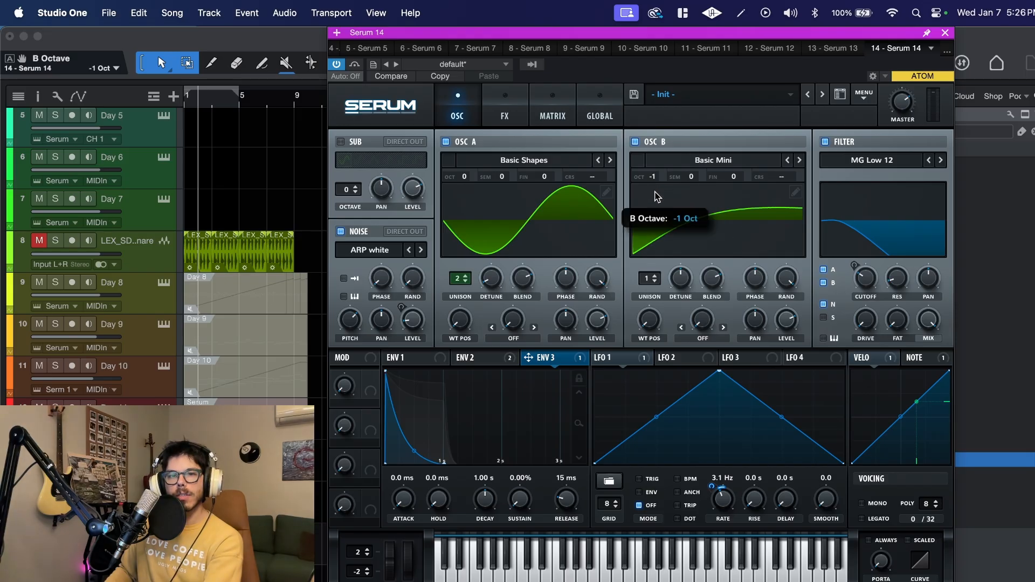
drag(653, 180, 653, 172)
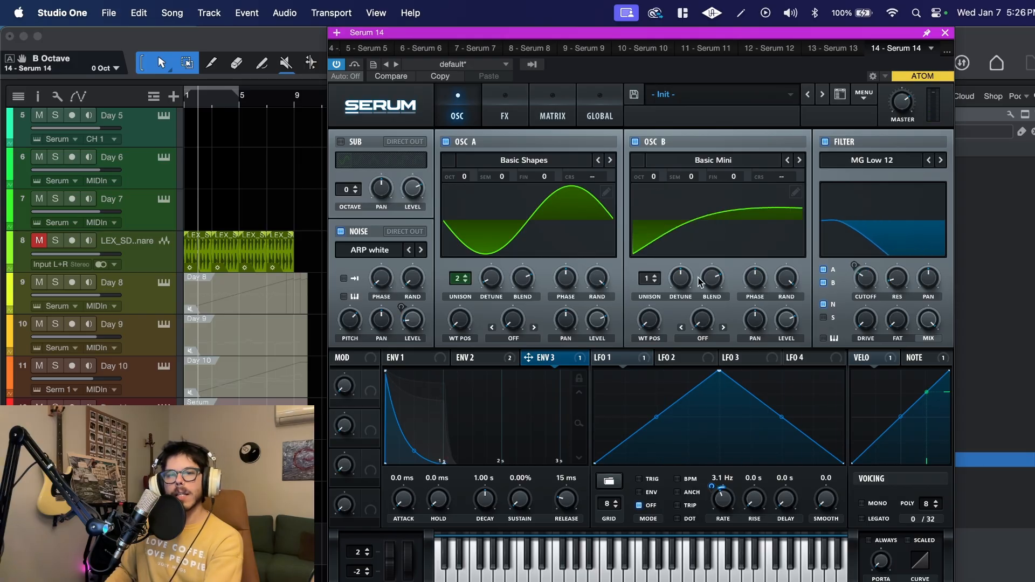
drag(652, 280, 682, 330)
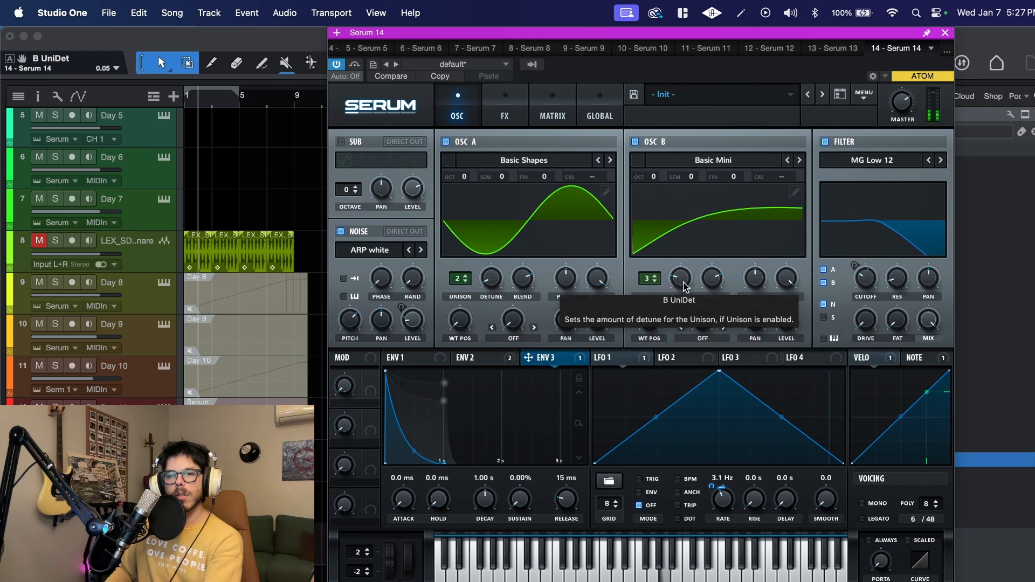
drag(650, 279, 650, 300)
- Set oscillator B's level to 49% and open the effects section
drag(787, 325, 785, 363)
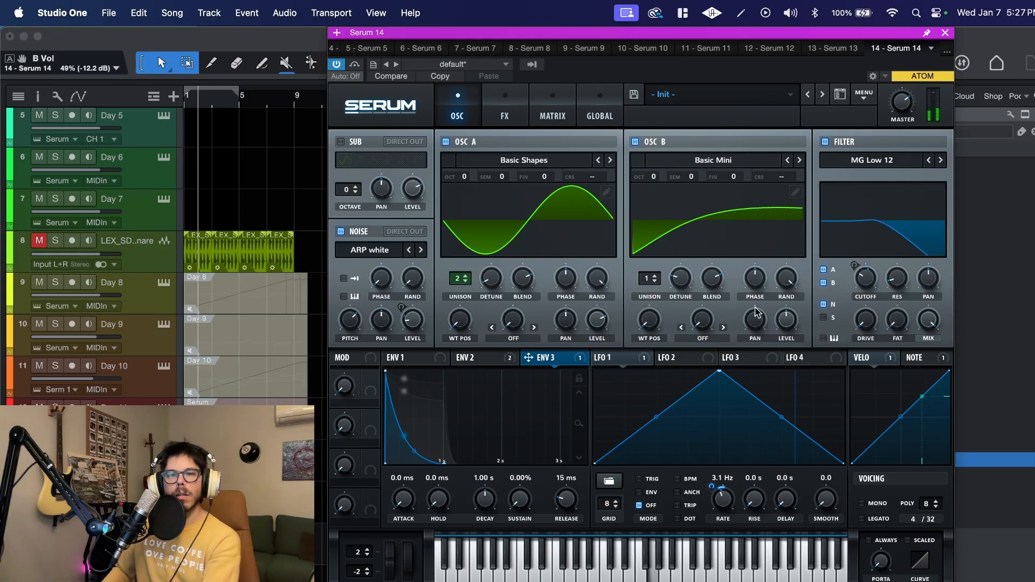
click(552, 110)
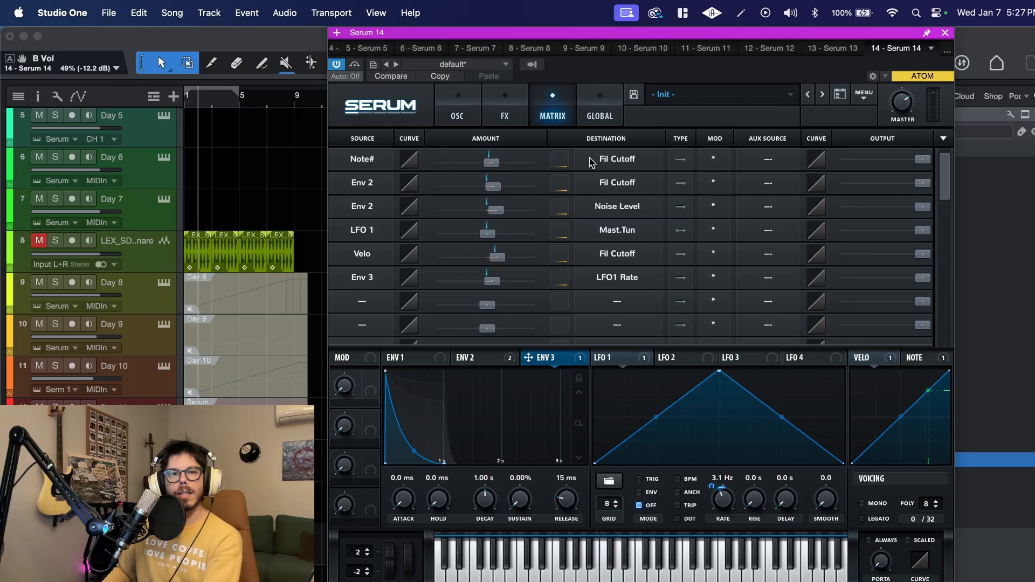
click(490, 98)
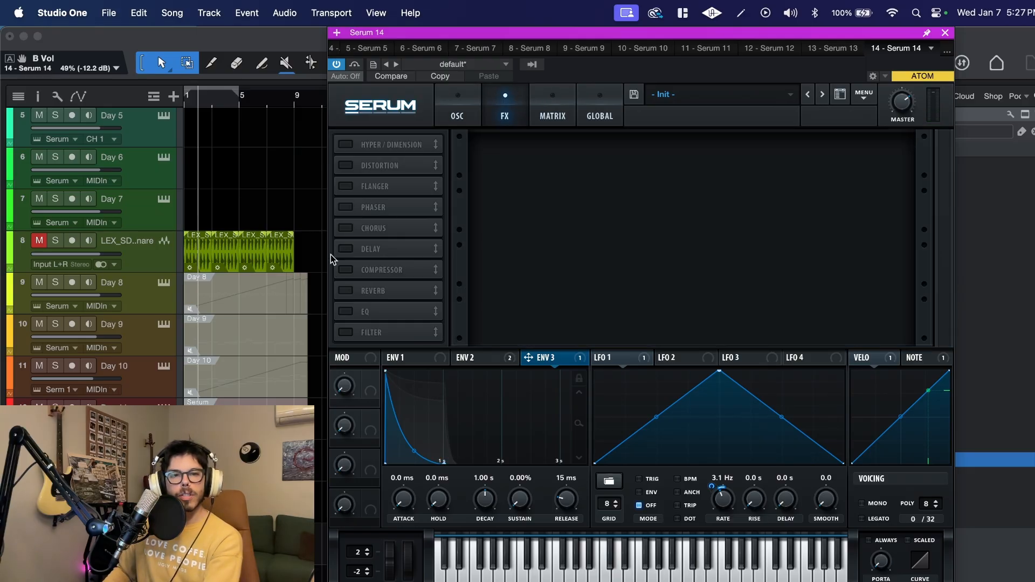
- Enable the reverb effect and return to the oscillator section
click(345, 291)
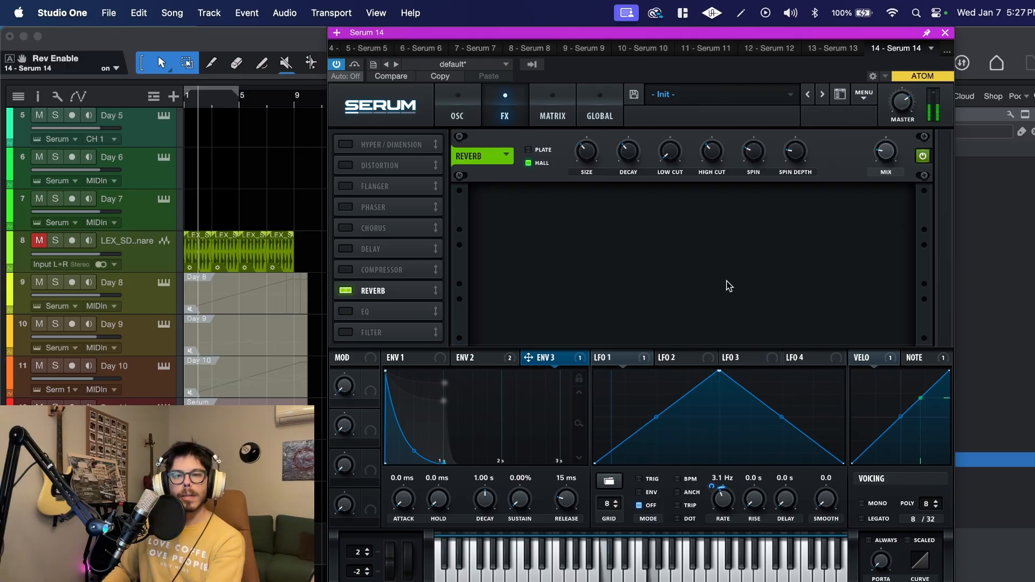
click(457, 116)
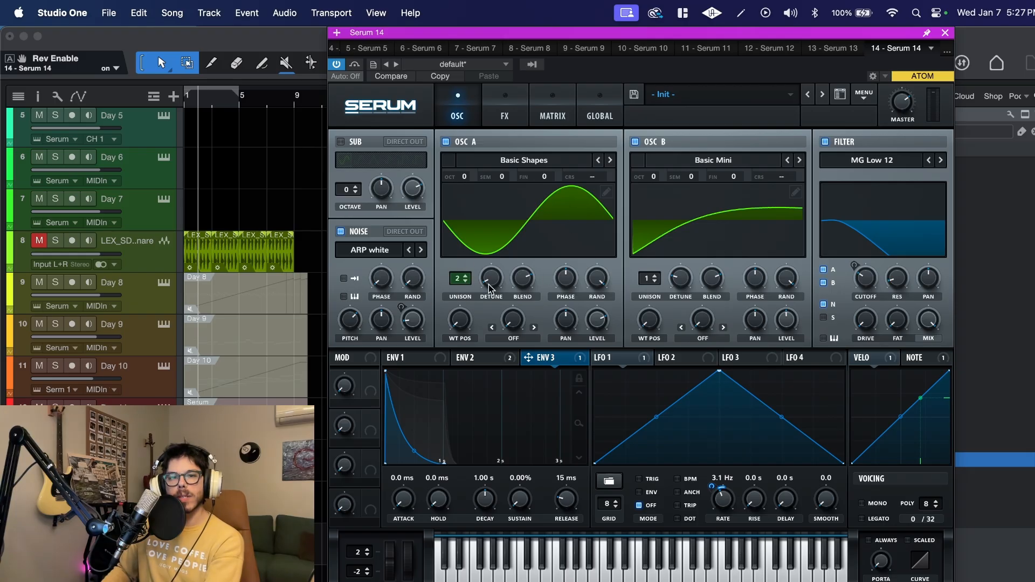
- Modulate oscillator A's unison detune with LFO 2 running at 0.5 Hz without tempo sync, and set the base detune to 0.01
click(712, 359)
drag(711, 362, 482, 334)
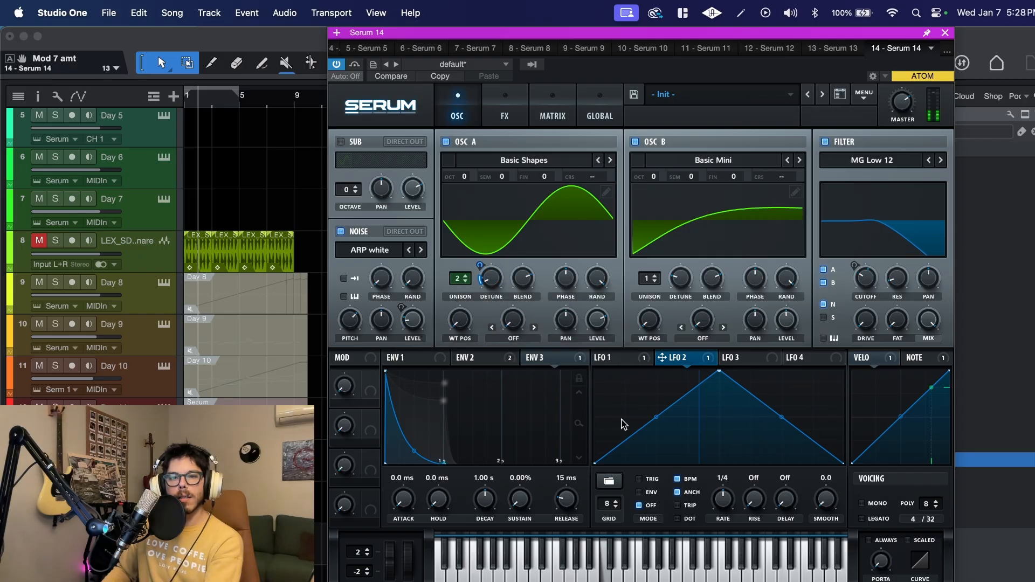
click(677, 479)
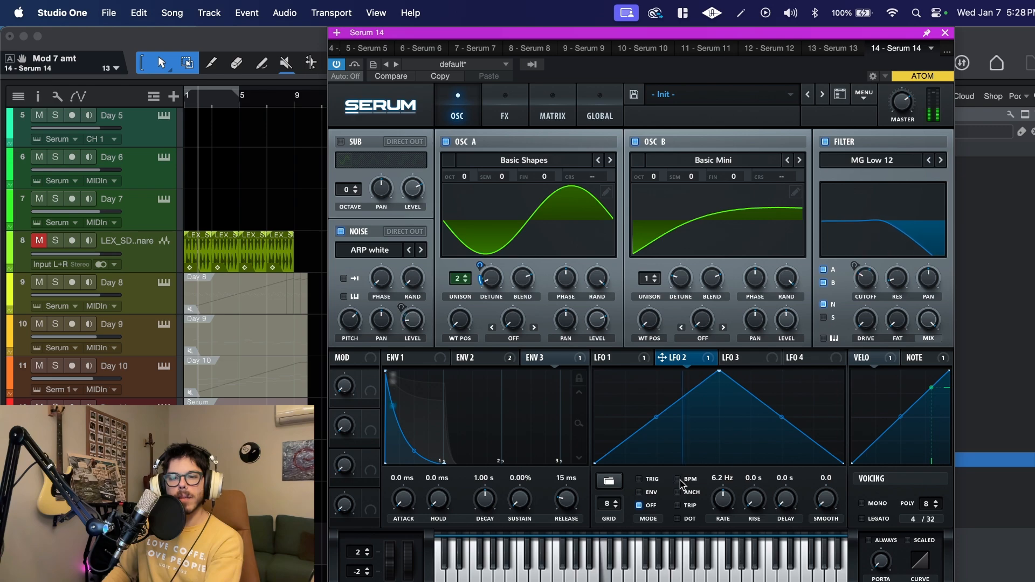
drag(723, 499, 728, 541)
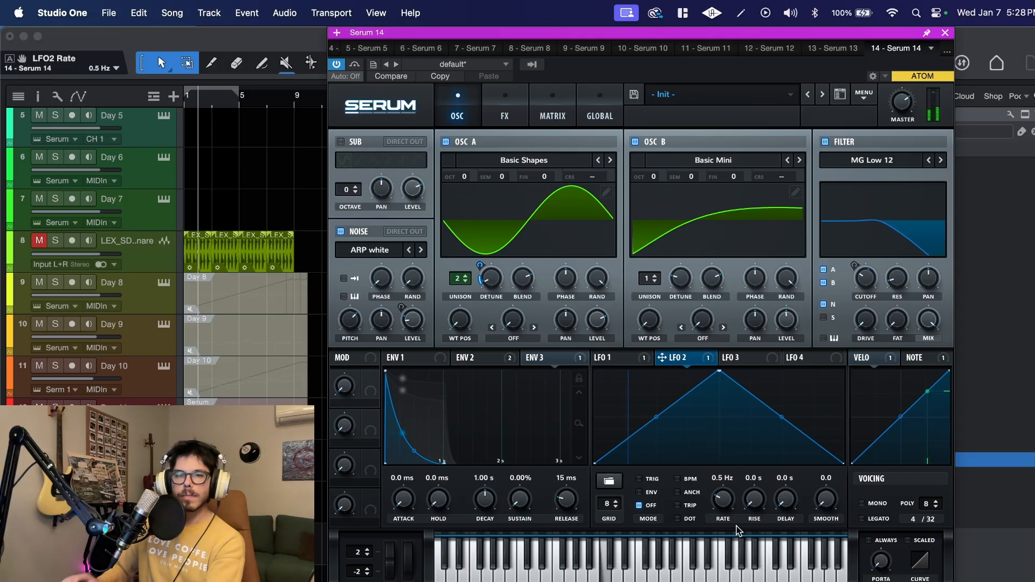
click(496, 277)
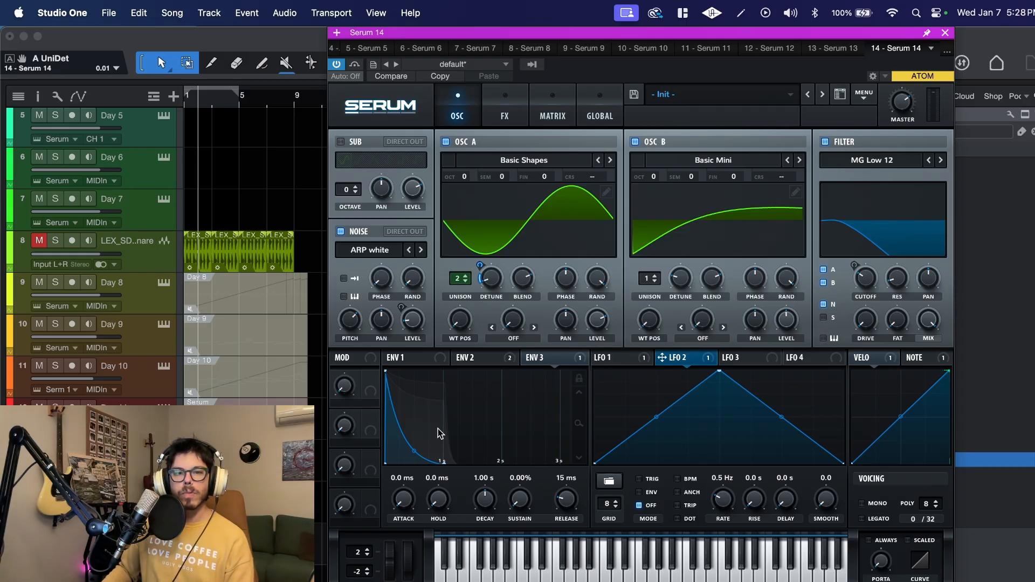
- Add a modulation matrix routing from Mod Wheel to filter cutoff with a small positive amount
click(553, 111)
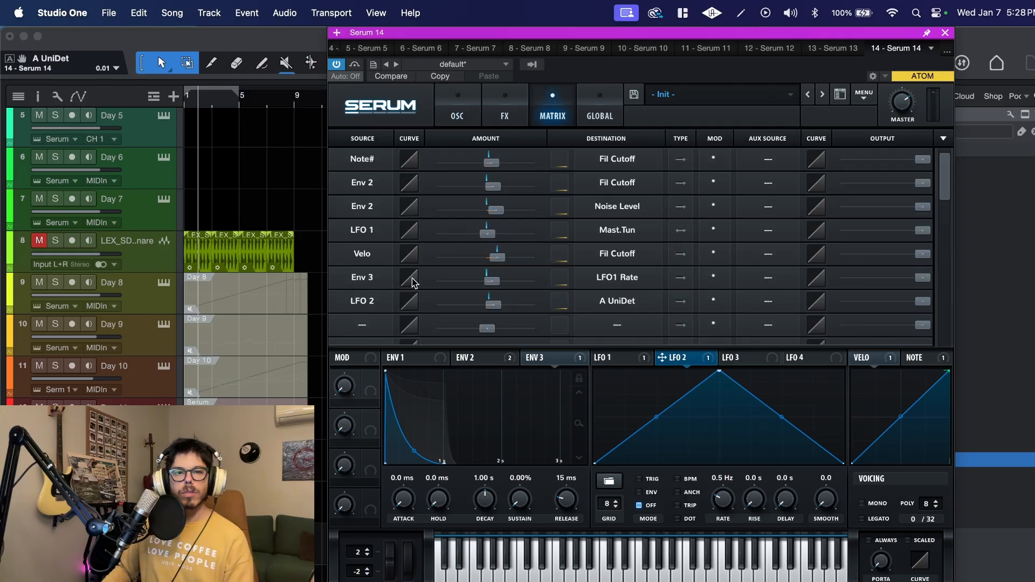
scroll(362, 323, down, 5)
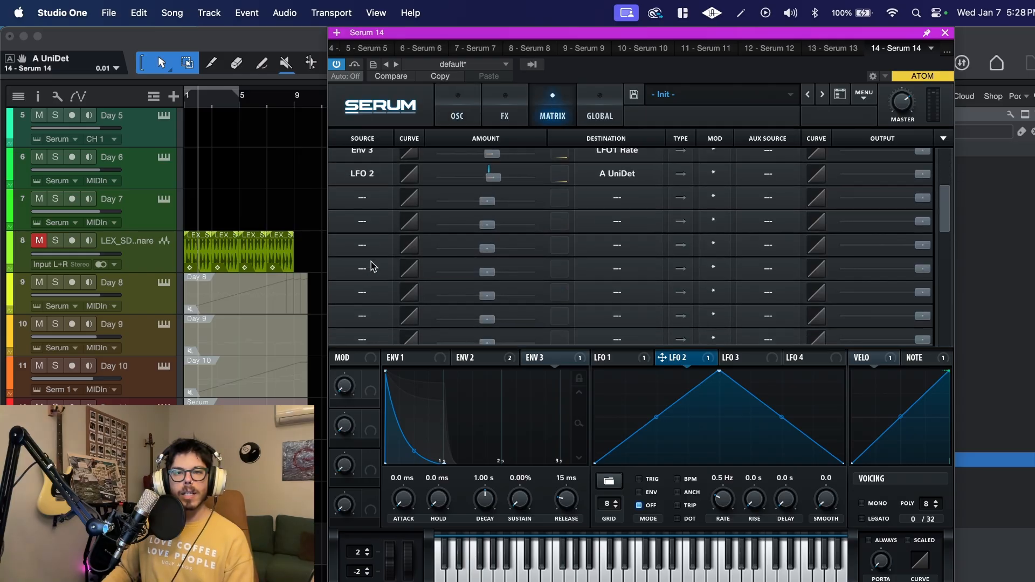
scroll(370, 266, up, 3)
click(370, 268)
click(369, 302)
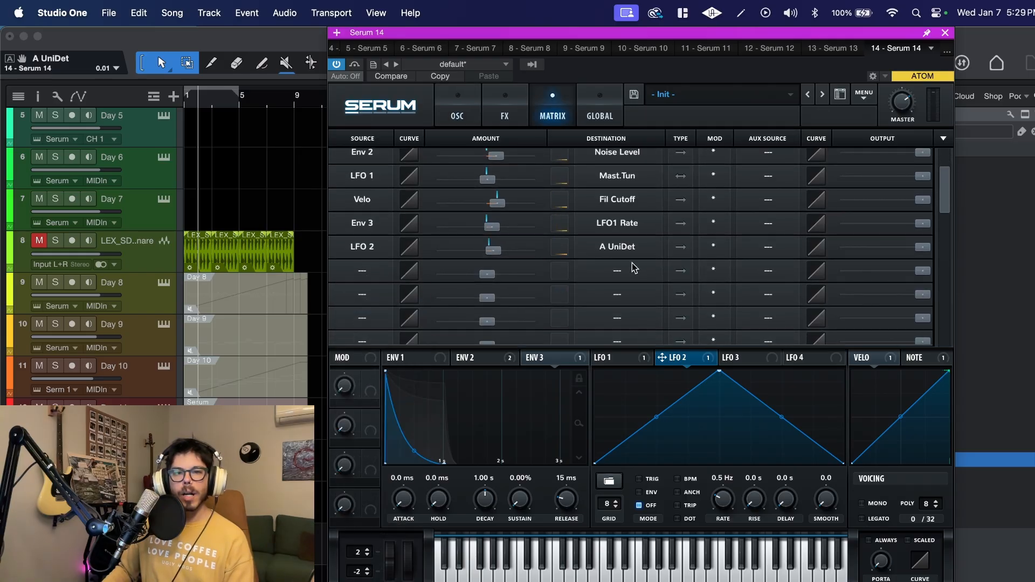
click(631, 270)
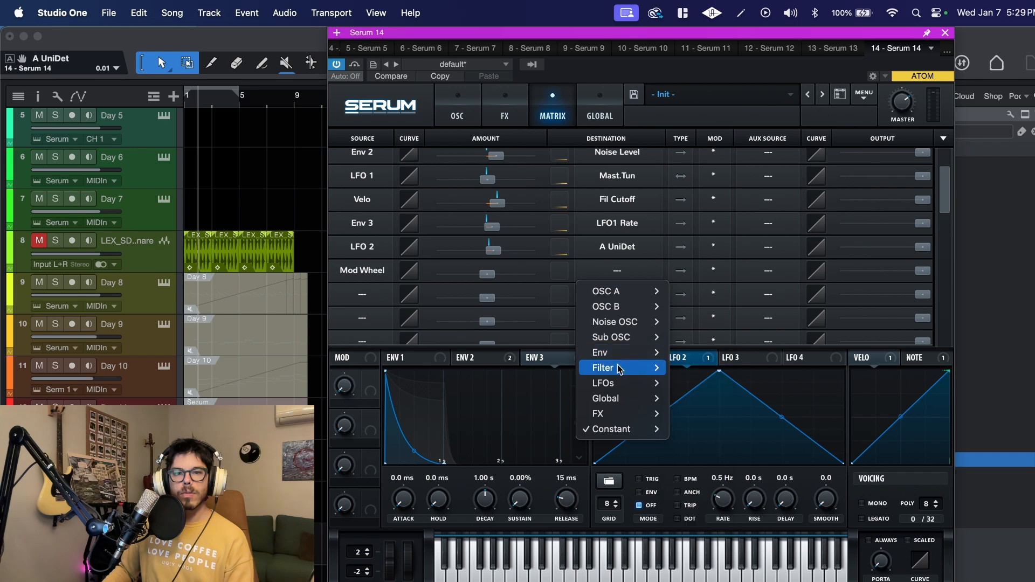
mouse_move(620, 367)
click(692, 372)
click(491, 277)
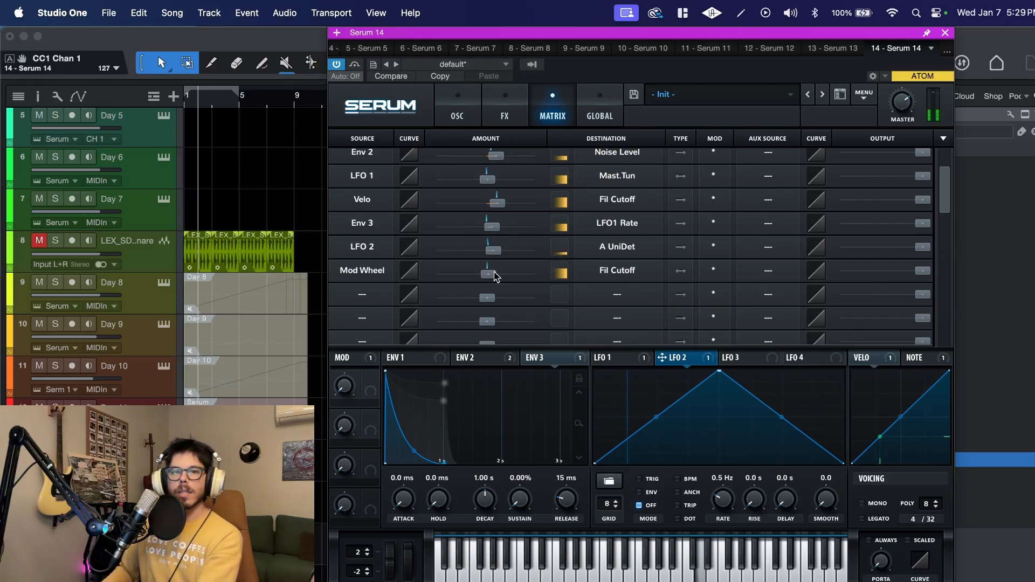
click(490, 279)
drag(494, 277, 504, 283)
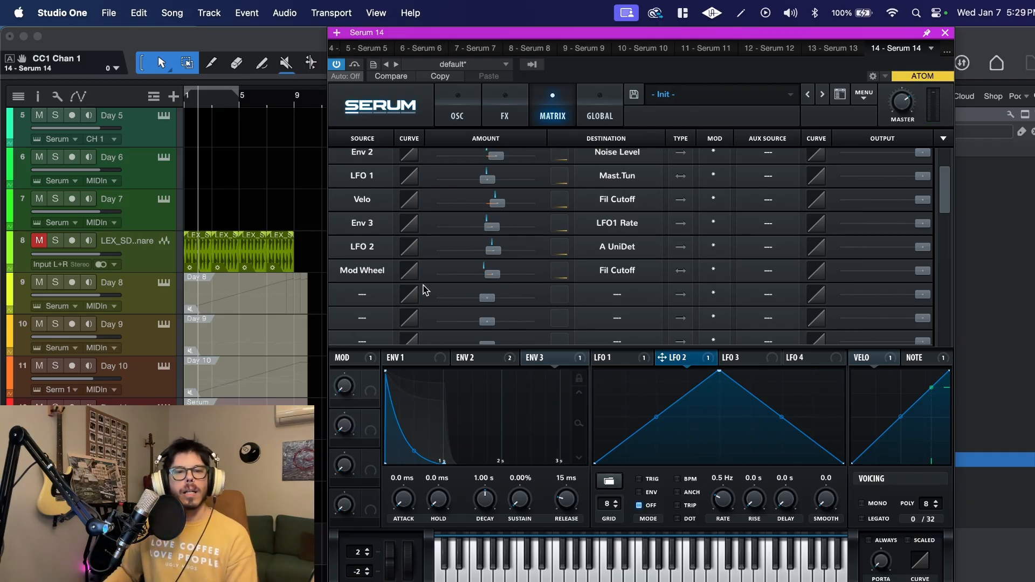
- Add a second Mod Wheel routing in the matrix to LFO1 Rate with a small positive amount
click(362, 294)
click(376, 330)
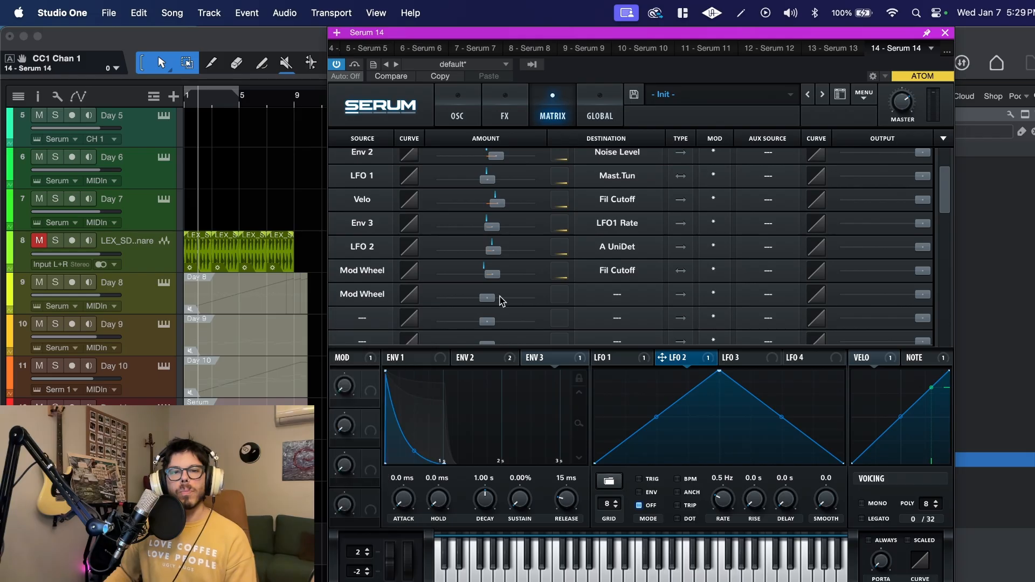
click(613, 296)
click(751, 339)
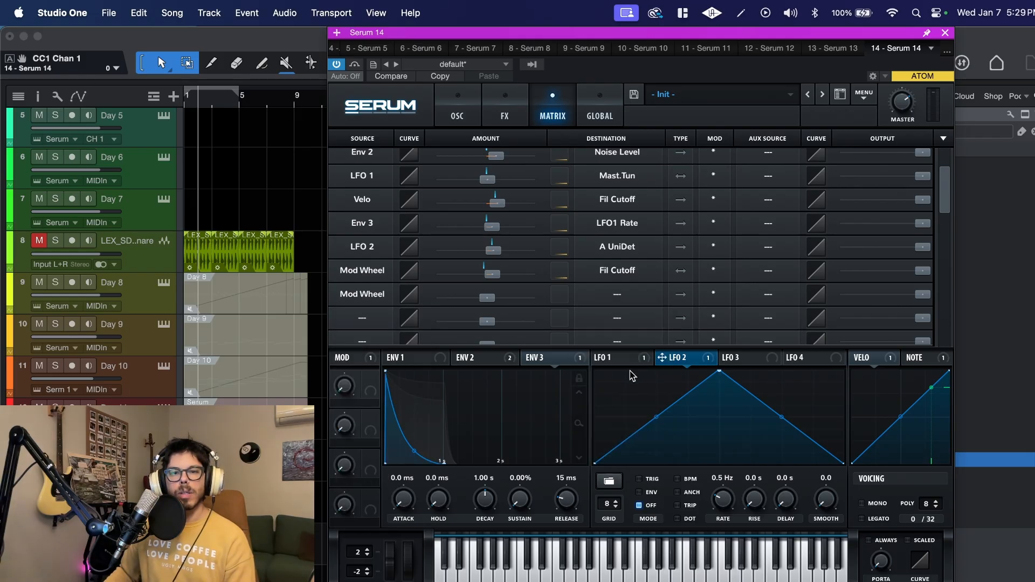
click(631, 358)
click(616, 298)
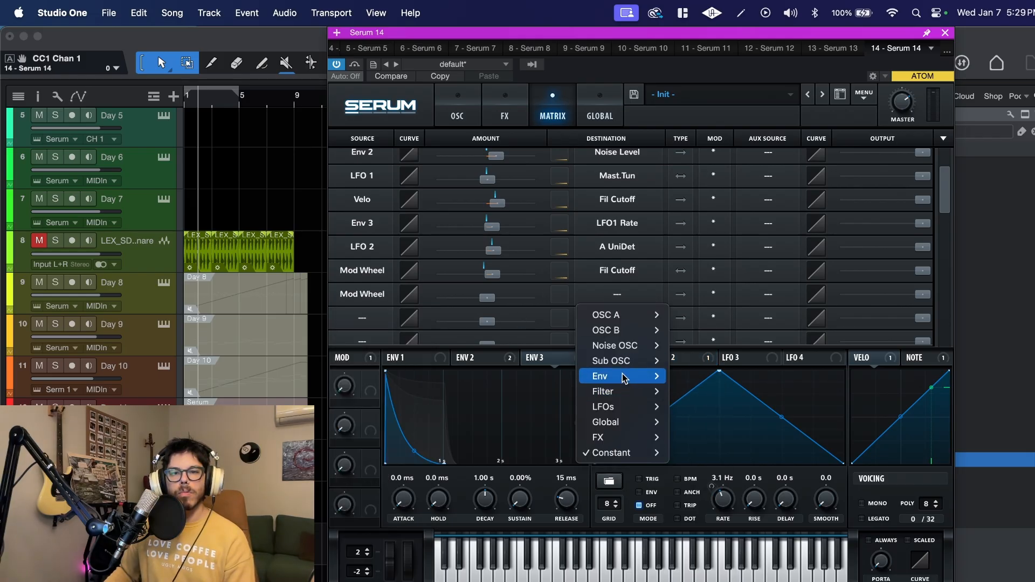
mouse_move(666, 407)
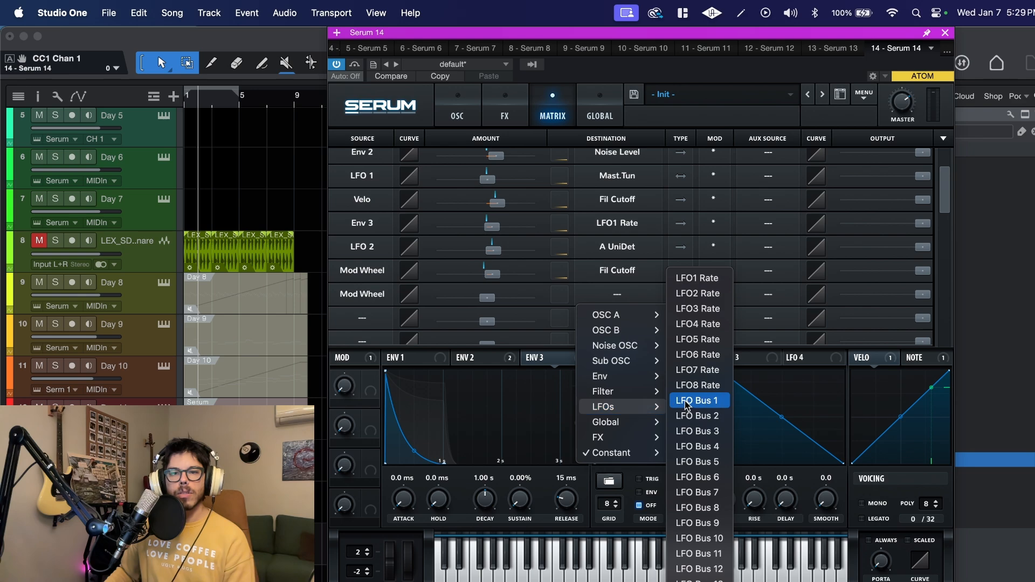
click(707, 281)
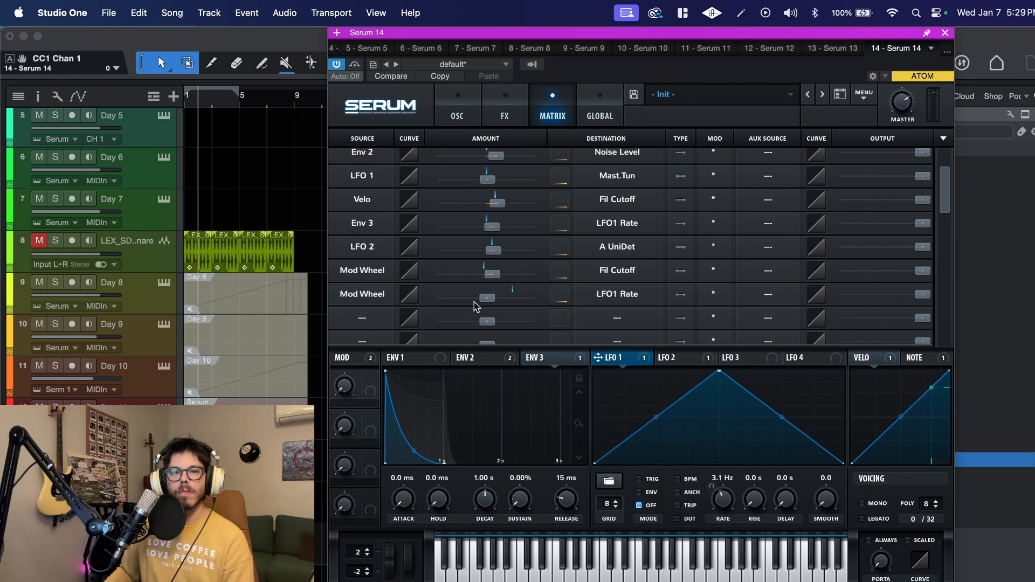
mouse_move(488, 302)
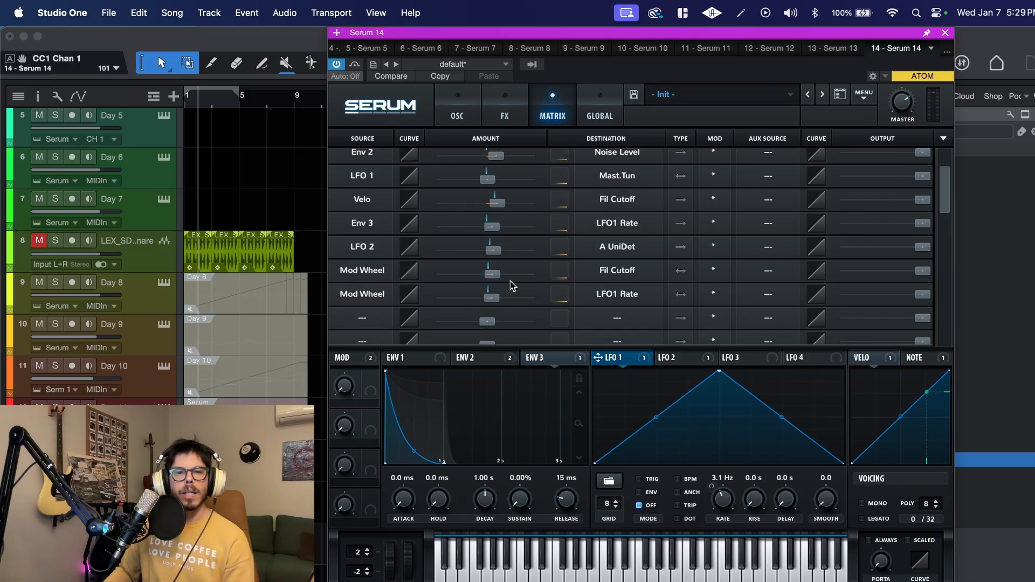
- Set the Mod Wheel amount on filter cutoff to 9 and return to the oscillator section
click(498, 280)
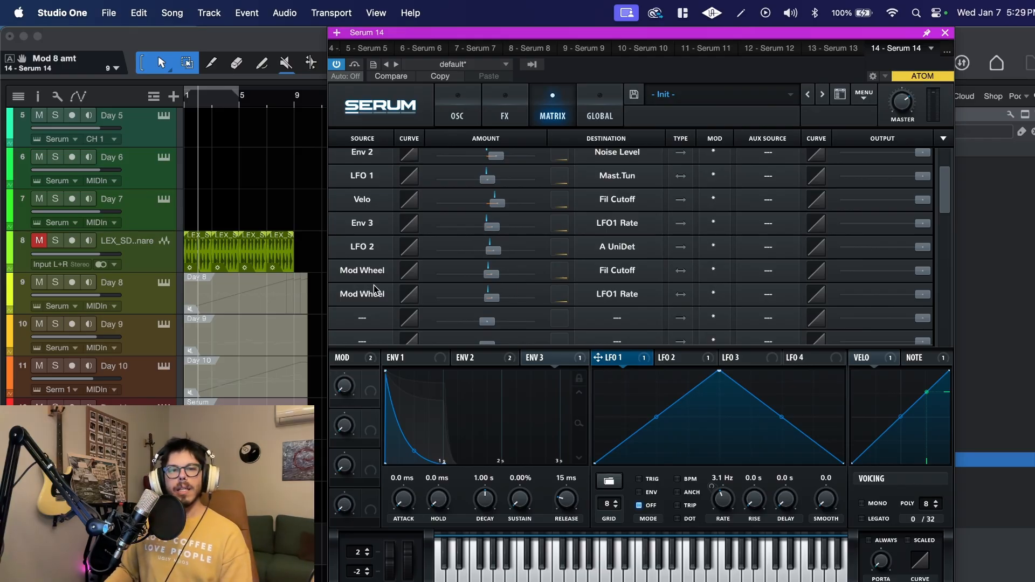
click(451, 114)
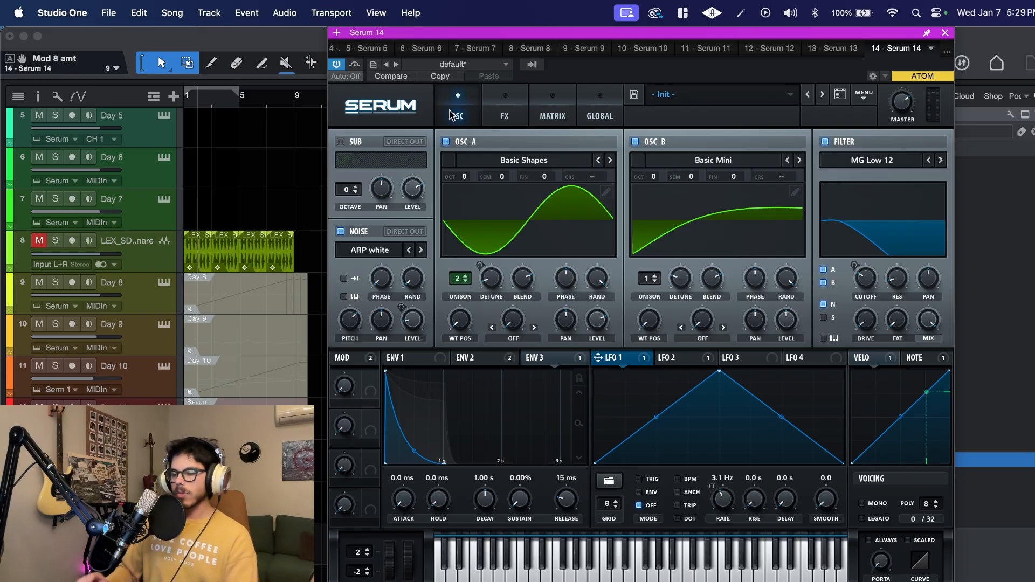